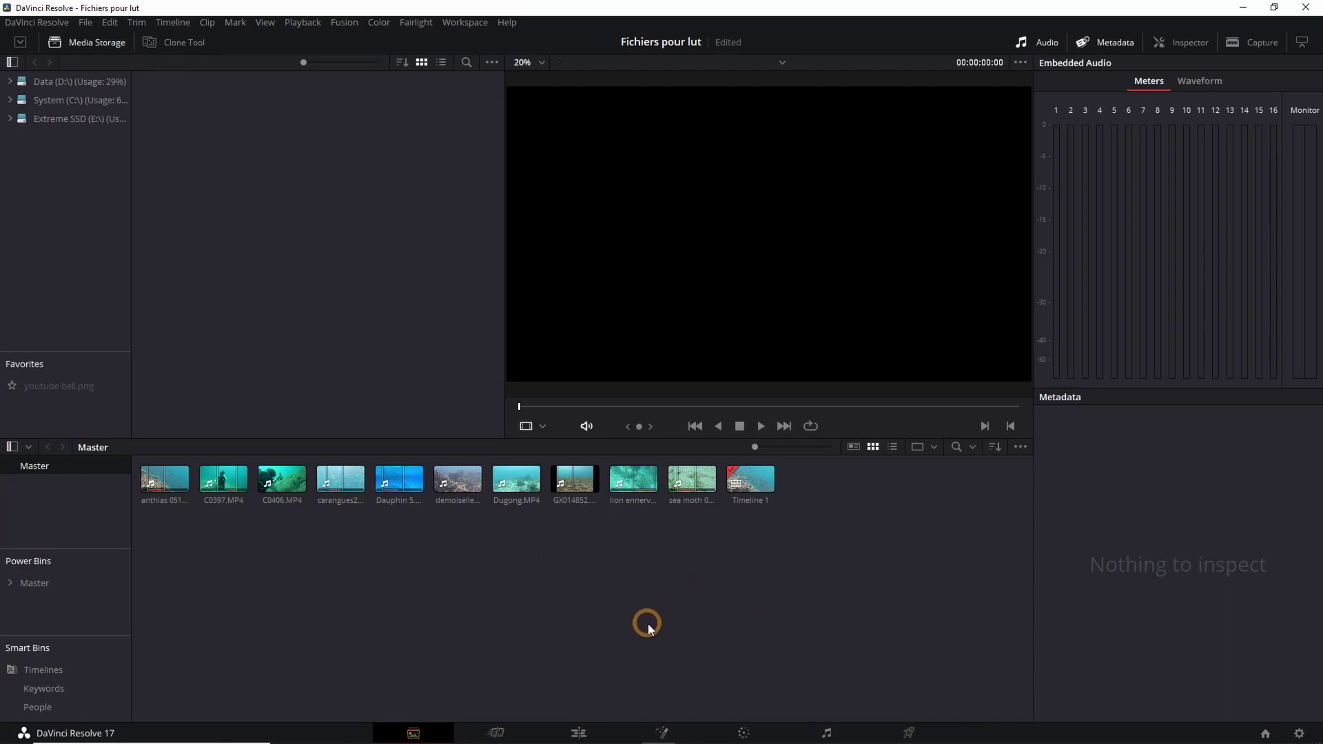
# Step: Switch to the Color page and enlarge the Color Warper Hue-Saturation grid over the reef clip
pyautogui.click(743, 732)
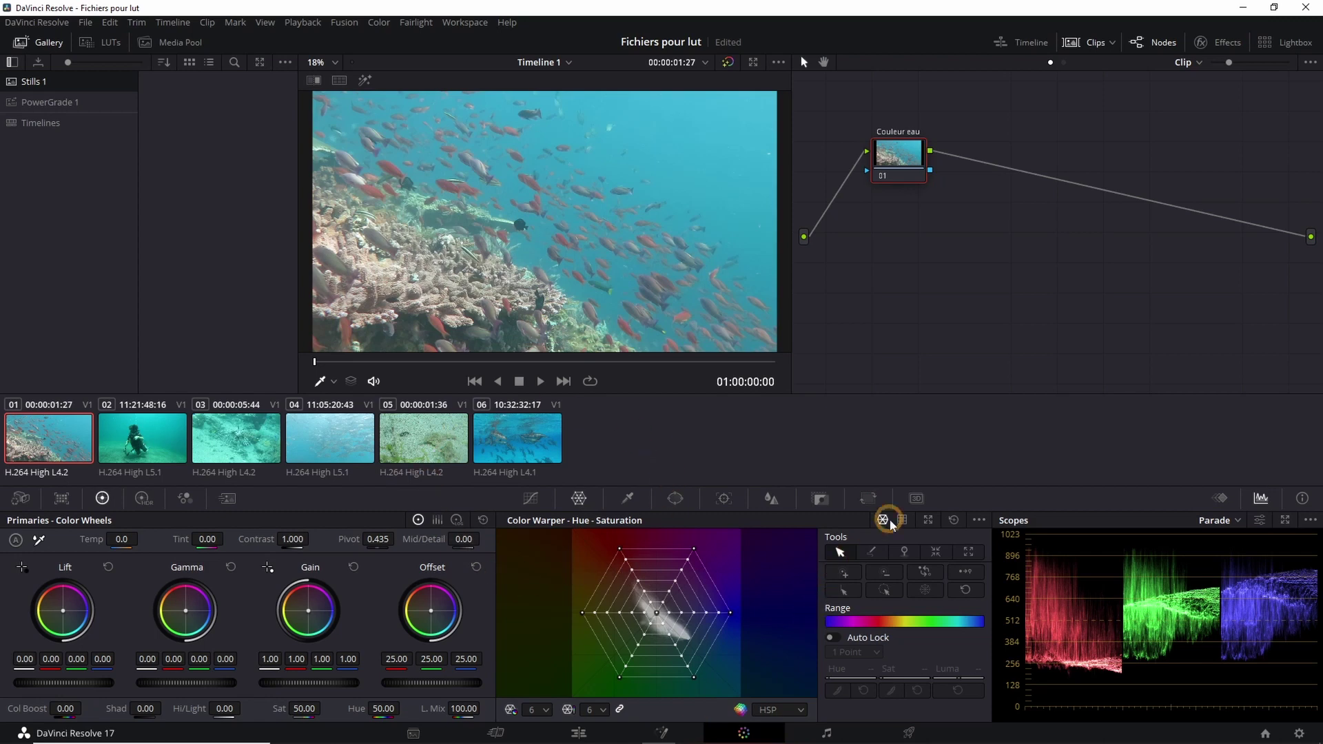
pyautogui.click(929, 520)
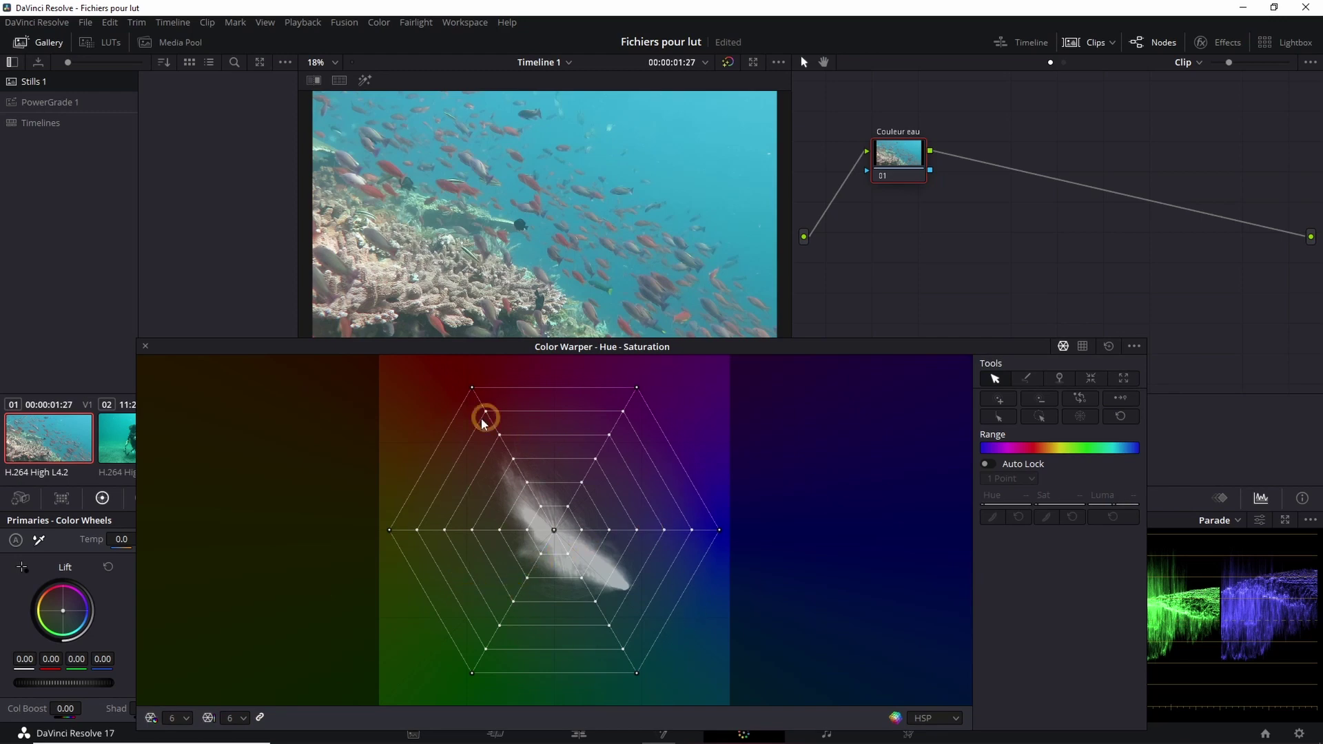
# Step: Try pushing a blue grid point toward magenta, then undo the warp
pyautogui.click(637, 531)
pyautogui.moveTo(636, 536)
pyautogui.mouseDown()
pyautogui.moveTo(631, 602)
pyautogui.moveTo(629, 423)
pyautogui.moveTo(644, 430)
pyautogui.moveTo(654, 549)
pyautogui.mouseUp()
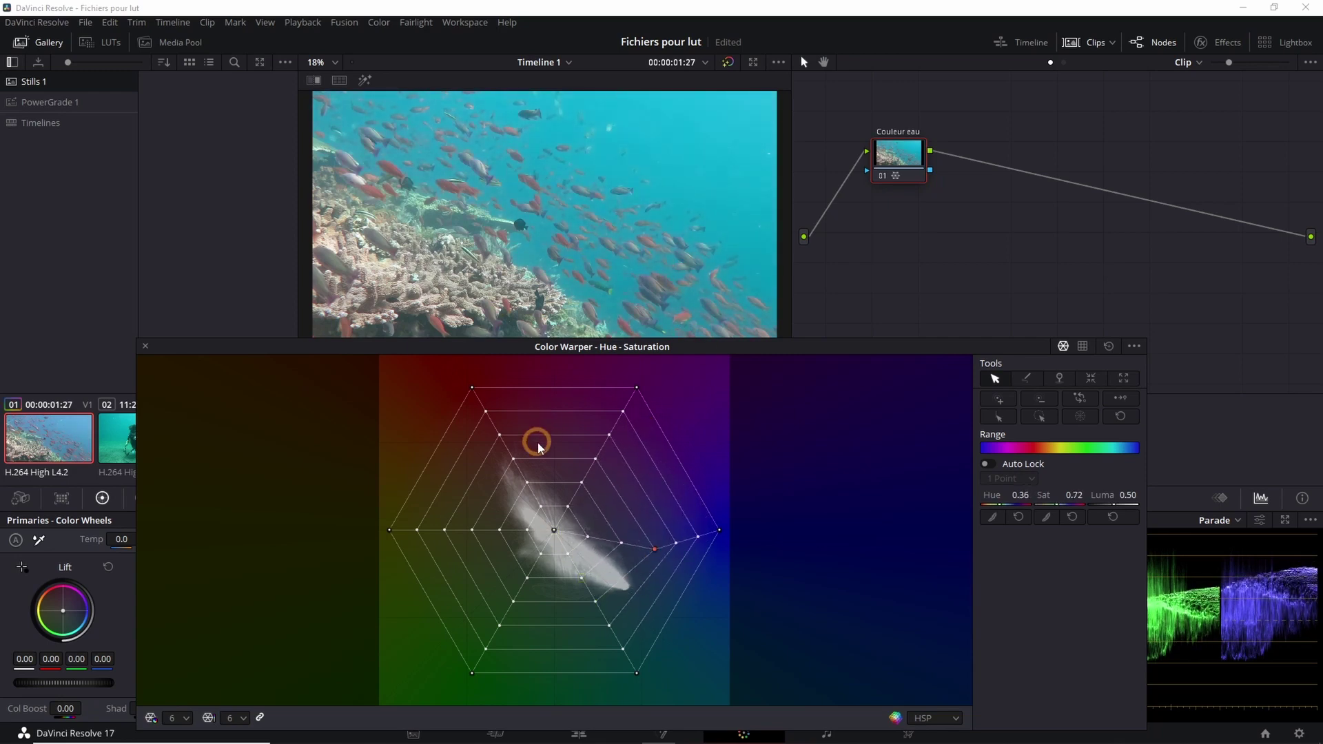
pyautogui.hotkey('ctrl', 'z')
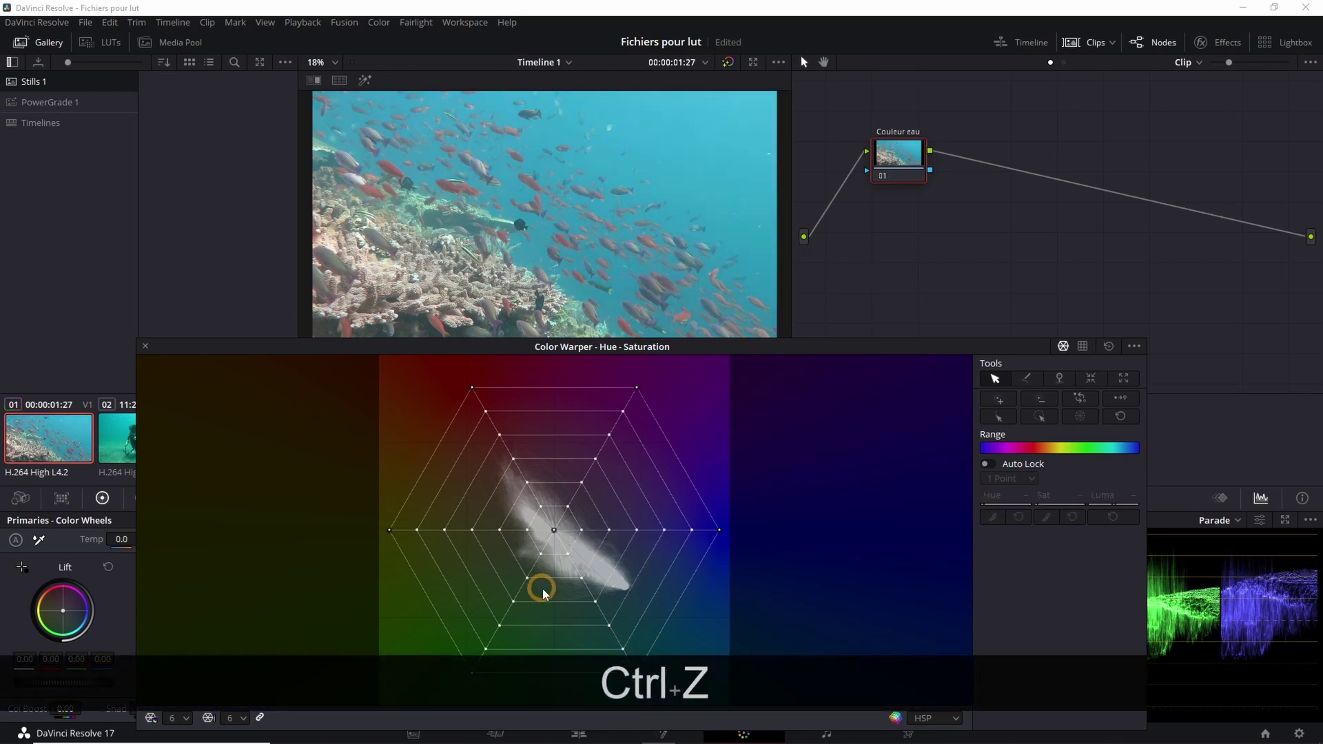
# Step: Set the viewer's on-screen overlay to Off, moving the warper window aside and back
pyautogui.moveTo(325, 350); pyautogui.dragTo(360, 413)
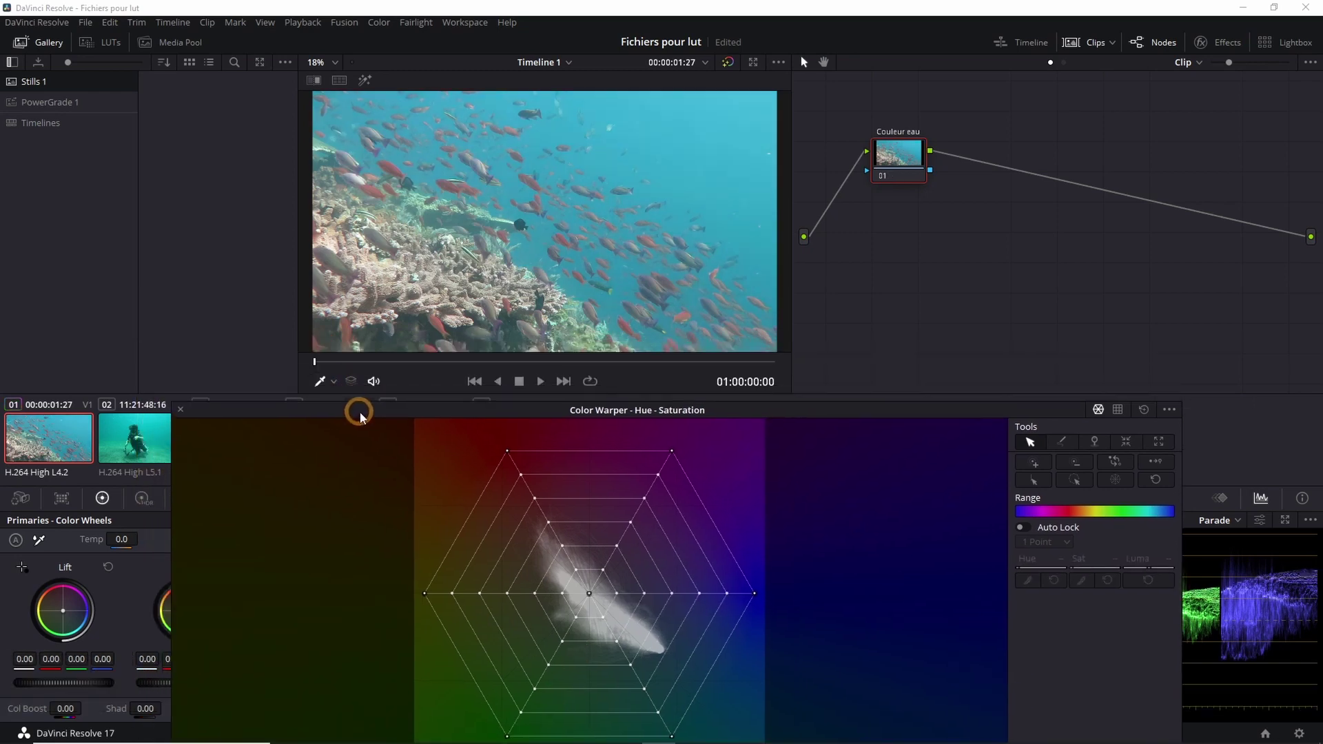
pyautogui.click(334, 381)
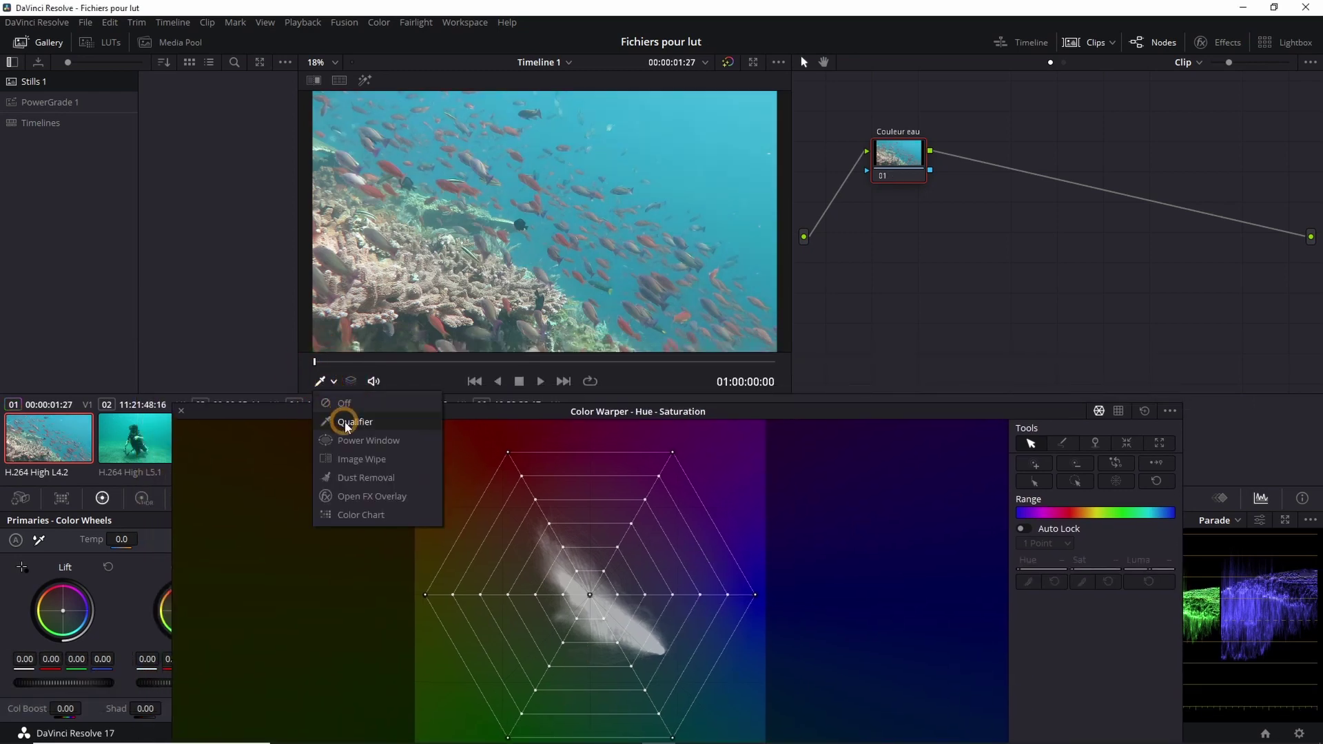
pyautogui.click(345, 410)
pyautogui.moveTo(825, 414); pyautogui.dragTo(790, 364)
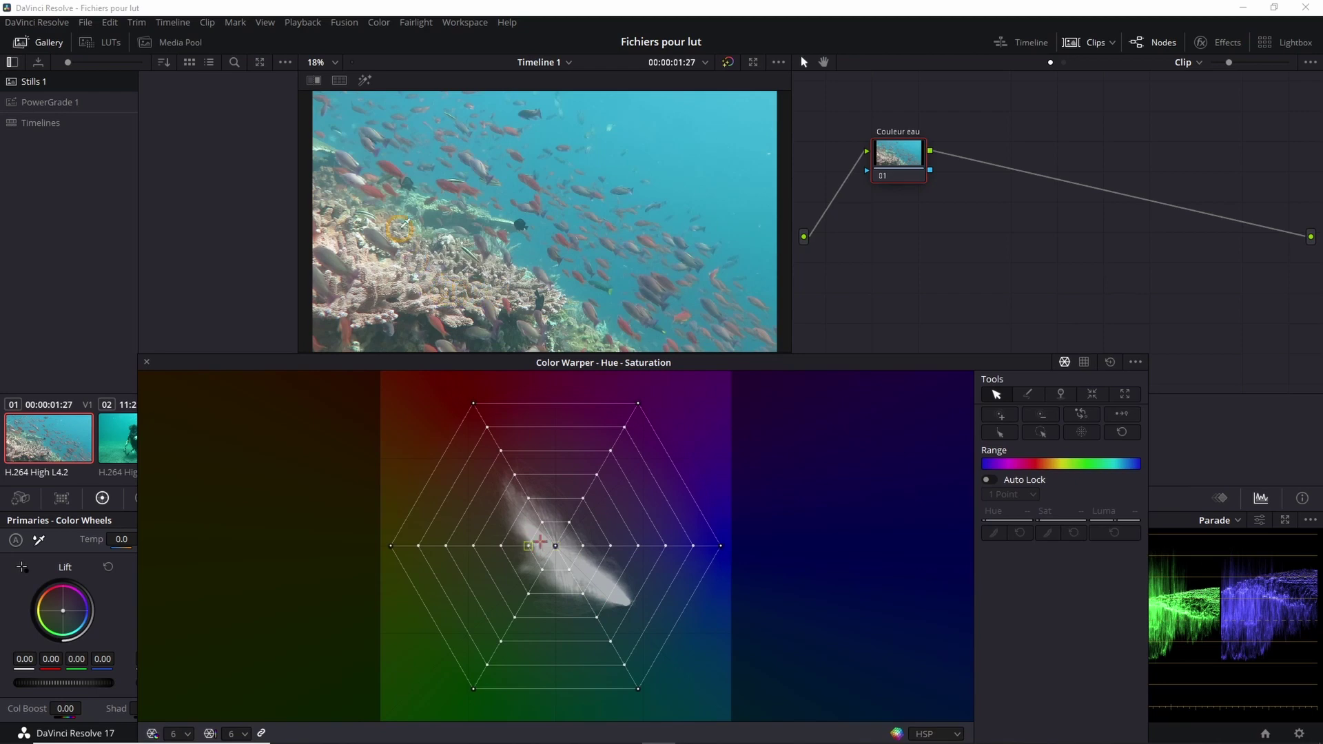
# Step: Set the Color Warper grid resolution dropdowns to 24 and 16
pyautogui.click(179, 733)
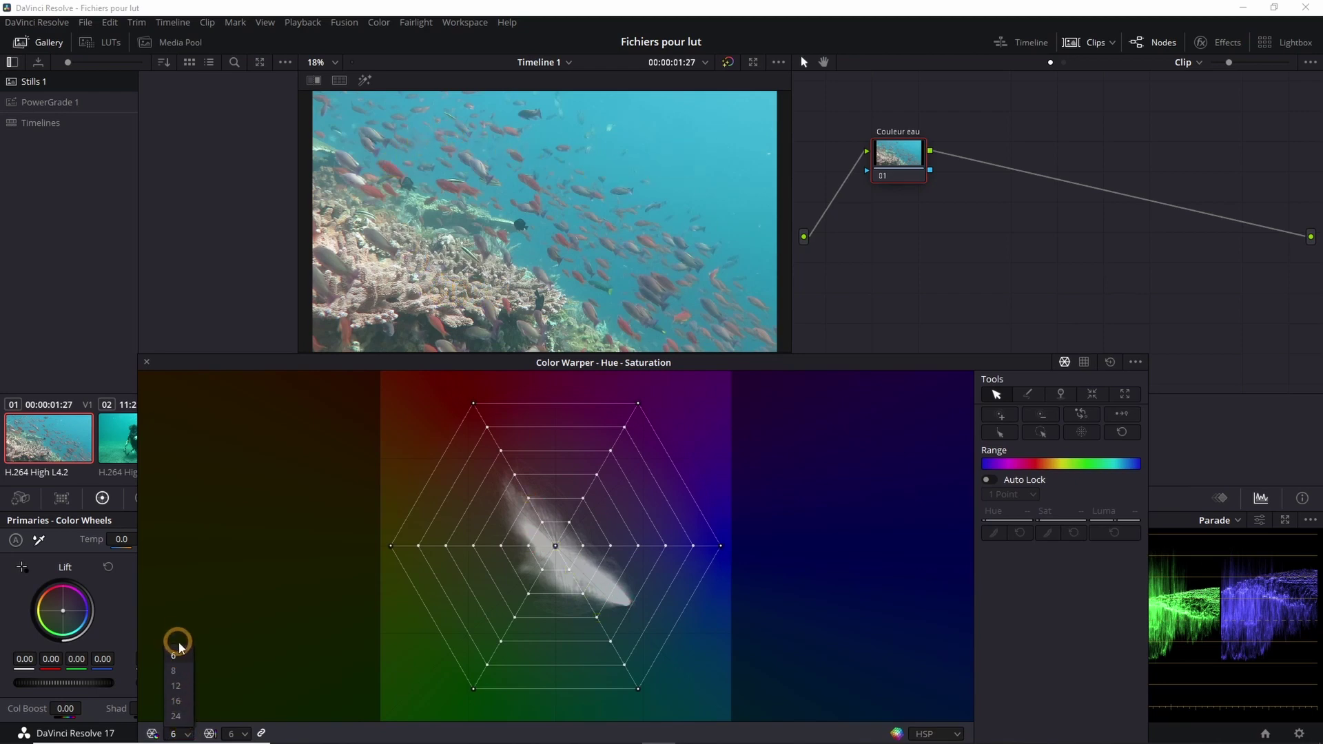
pyautogui.click(173, 671)
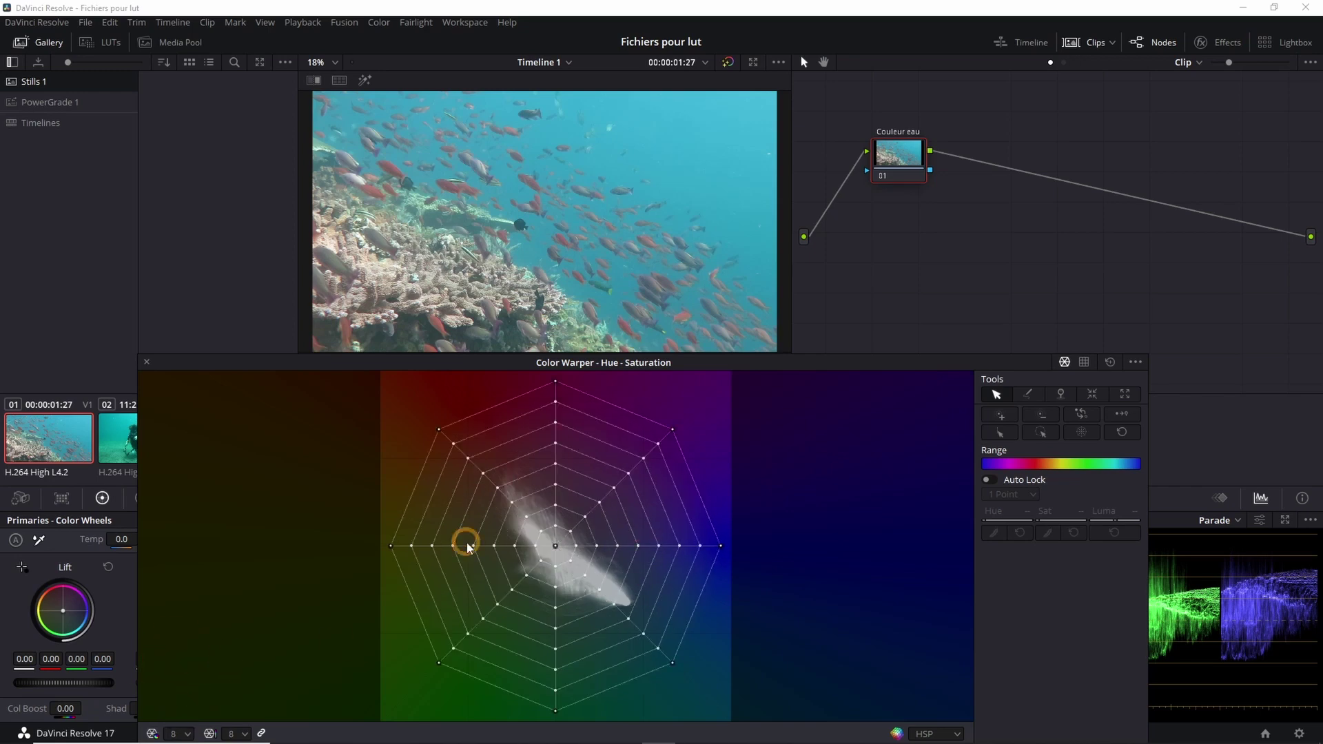
pyautogui.click(177, 734)
pyautogui.click(178, 720)
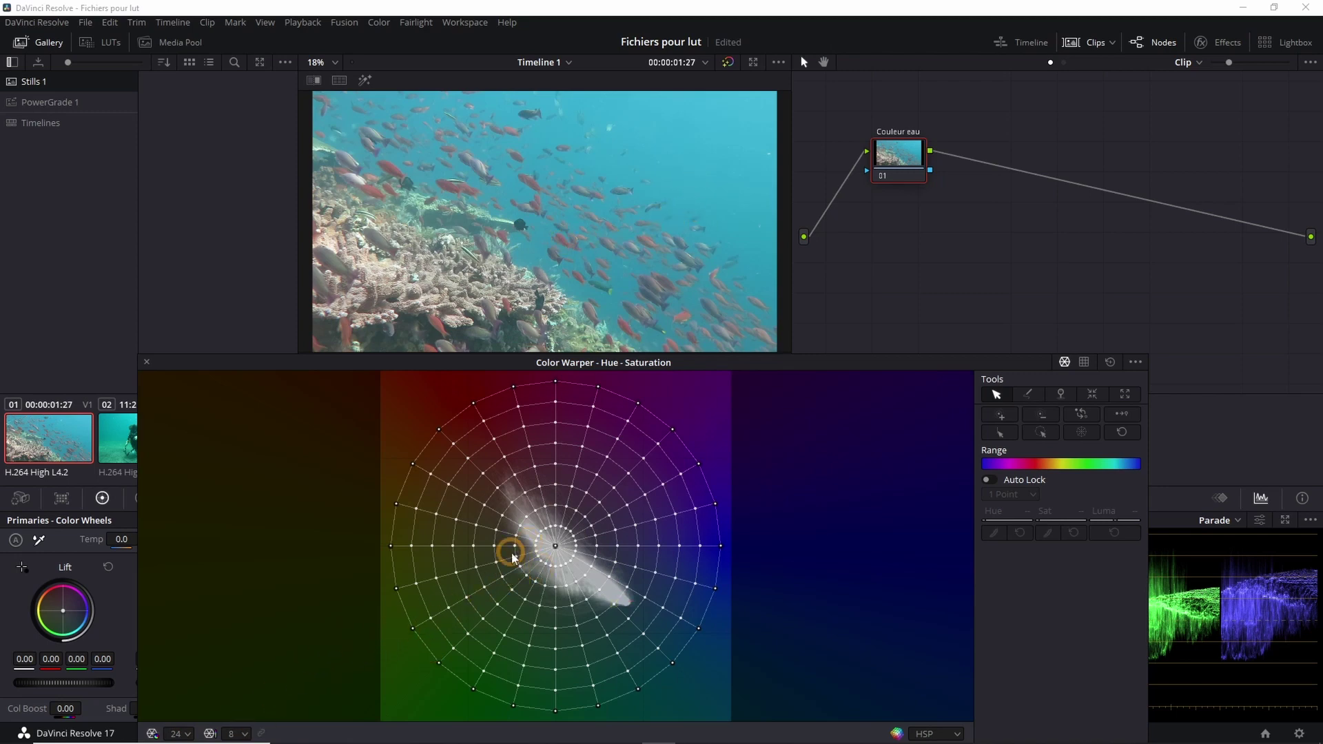
pyautogui.click(236, 734)
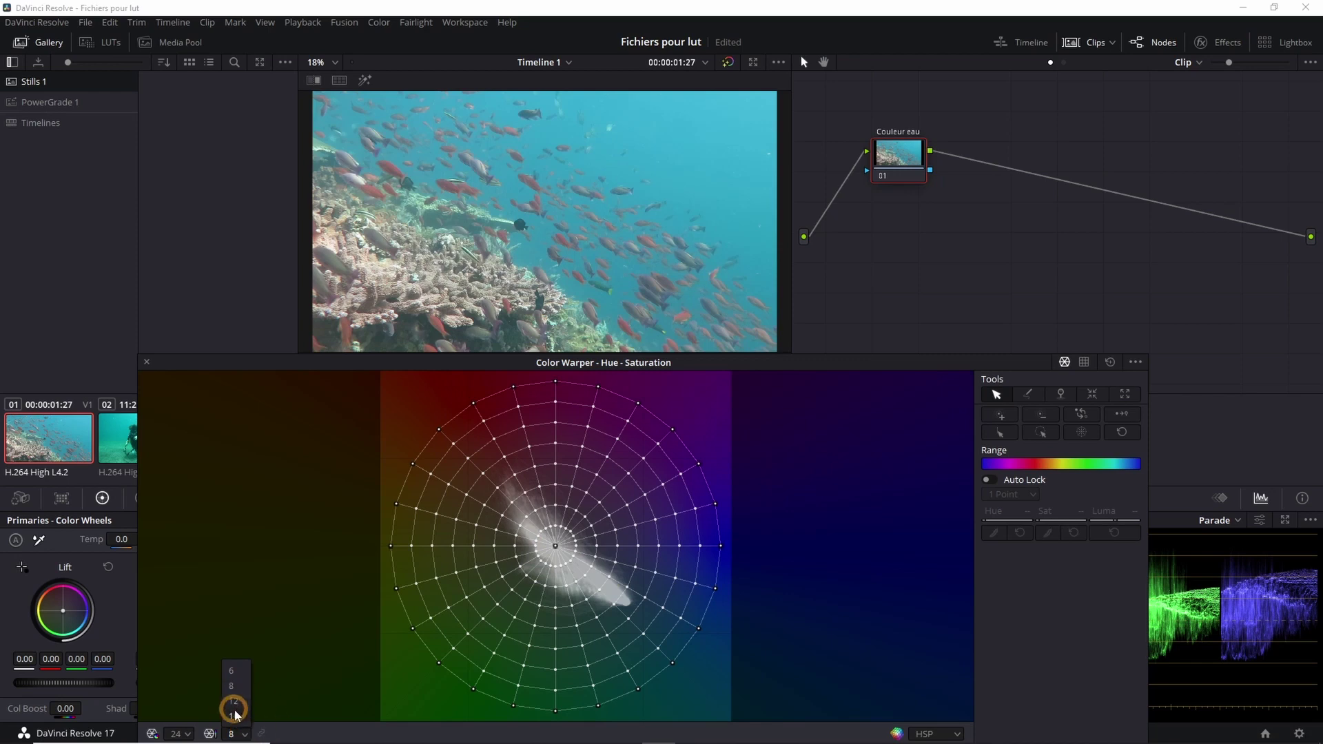
pyautogui.click(234, 717)
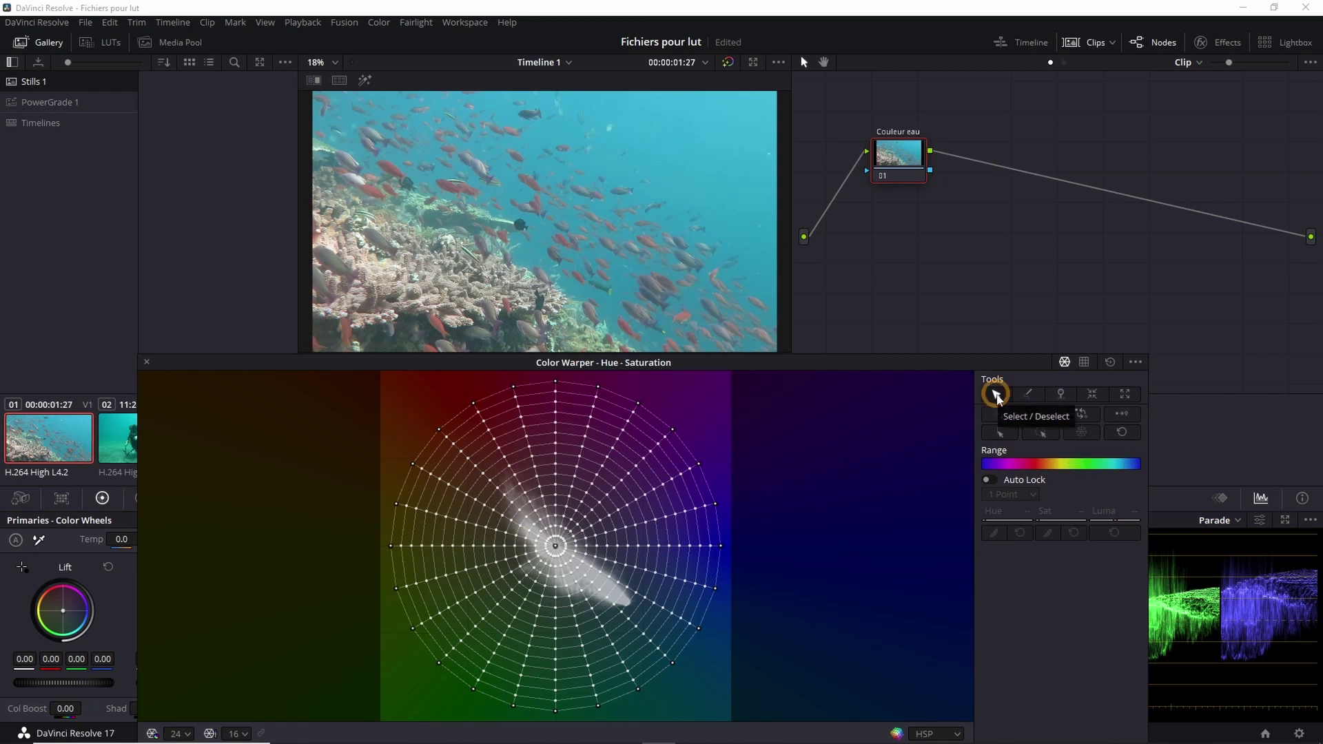
# Step: Test a blue point toward red, undo, then drag a point down-left to turn the water green
pyautogui.click(637, 503)
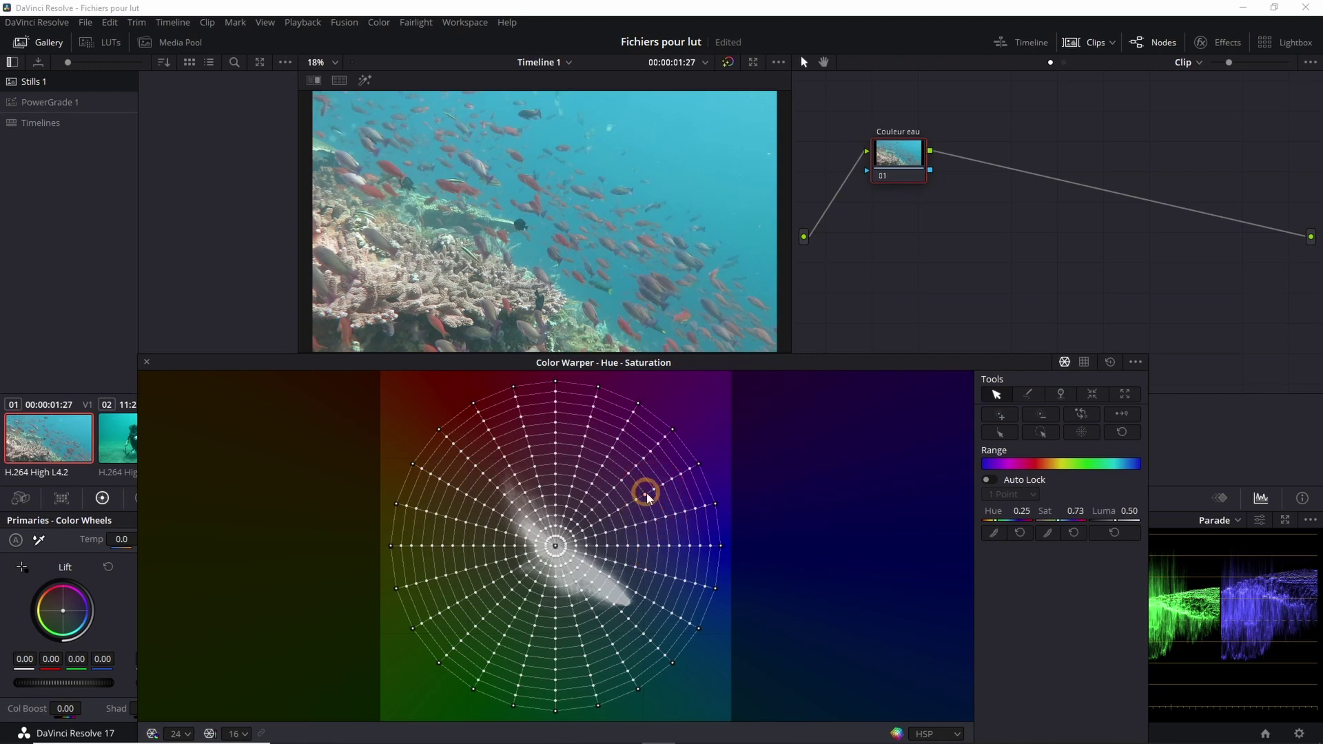
pyautogui.moveTo(649, 496)
pyautogui.mouseDown()
pyautogui.moveTo(657, 533)
pyautogui.moveTo(583, 424)
pyautogui.moveTo(494, 455)
pyautogui.moveTo(555, 432)
pyautogui.moveTo(667, 475)
pyautogui.moveTo(638, 498)
pyautogui.moveTo(475, 430)
pyautogui.moveTo(593, 497)
pyautogui.moveTo(632, 496)
pyautogui.mouseUp()
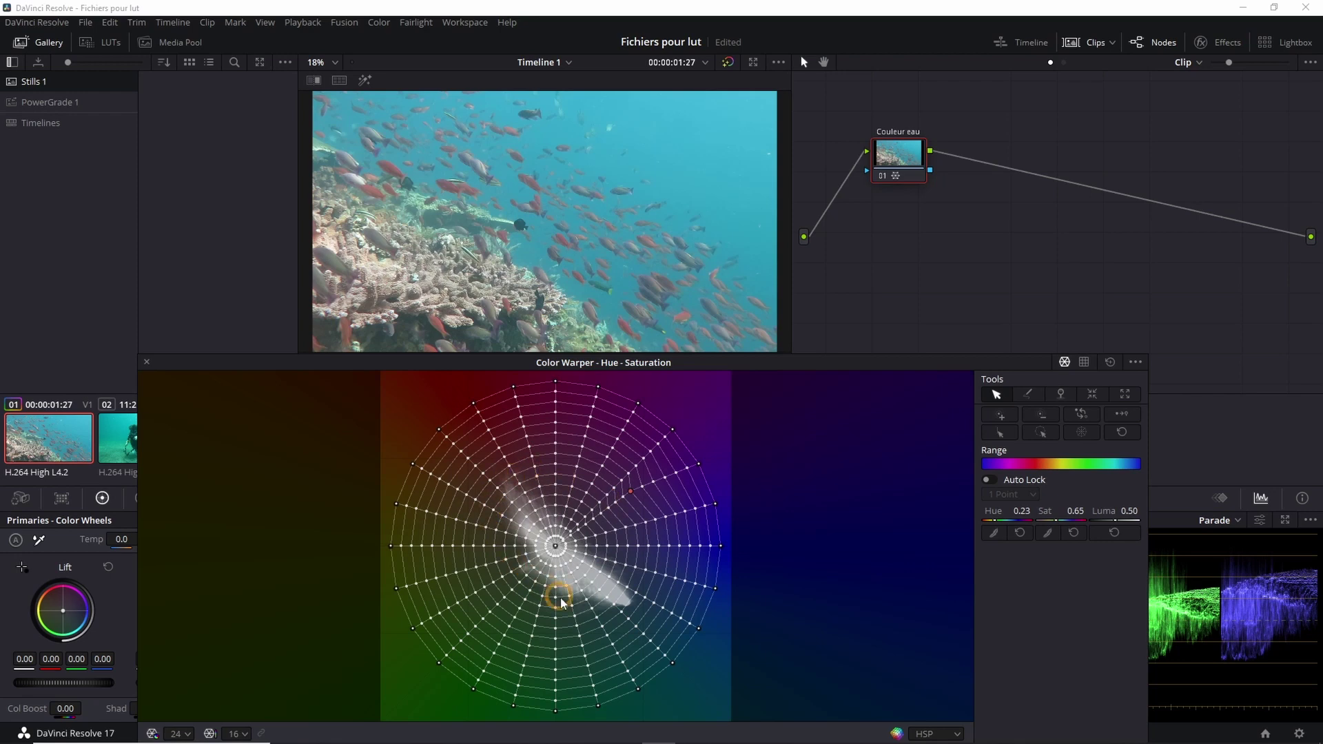
pyautogui.hotkey('ctrl', 'z')
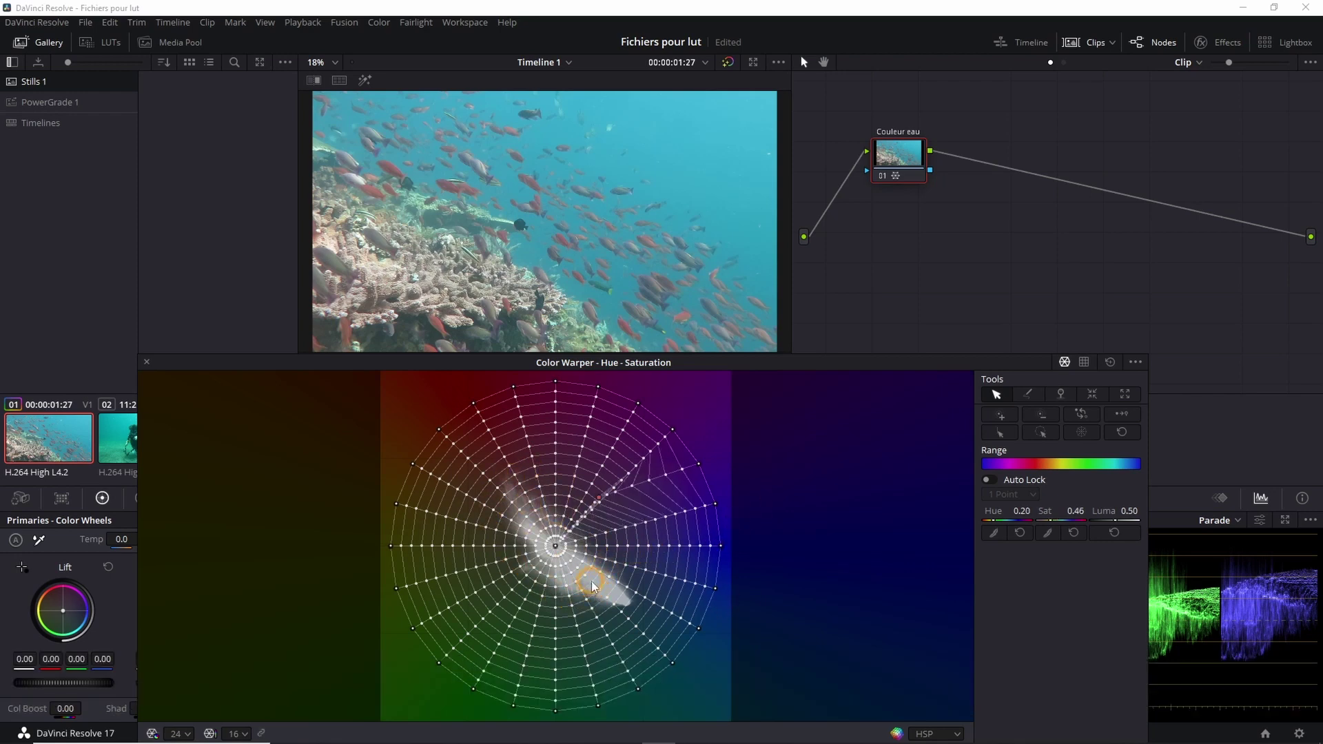
pyautogui.moveTo(592, 584); pyautogui.dragTo(402, 689)
# Step: Undo the green warp, then test painting and moving a band of upper-right points, and undo
pyautogui.hotkey('ctrl', 'z')
pyautogui.click(1031, 394)
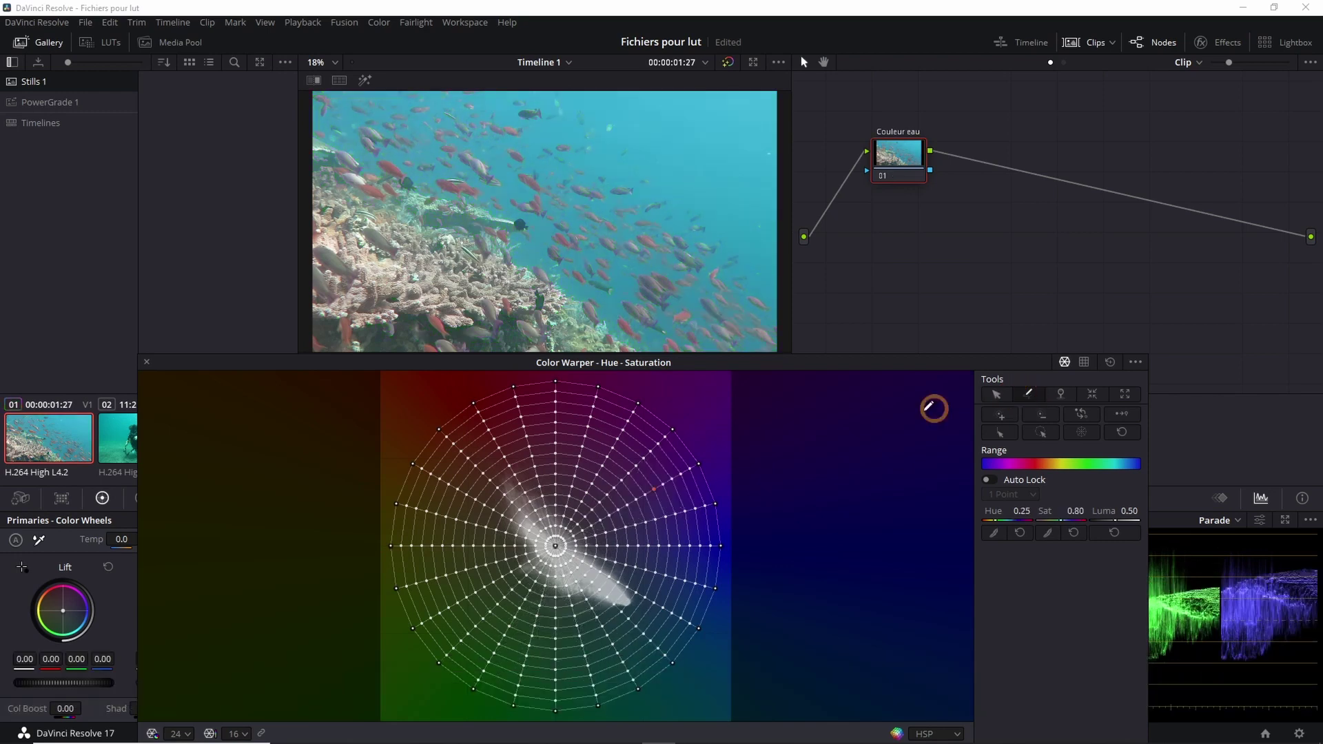
pyautogui.moveTo(630, 472)
pyautogui.mouseDown()
pyautogui.moveTo(614, 455)
pyautogui.moveTo(655, 466)
pyautogui.moveTo(652, 503)
pyautogui.moveTo(655, 473)
pyautogui.moveTo(632, 458)
pyautogui.moveTo(676, 467)
pyautogui.moveTo(674, 494)
pyautogui.moveTo(660, 476)
pyautogui.mouseUp()
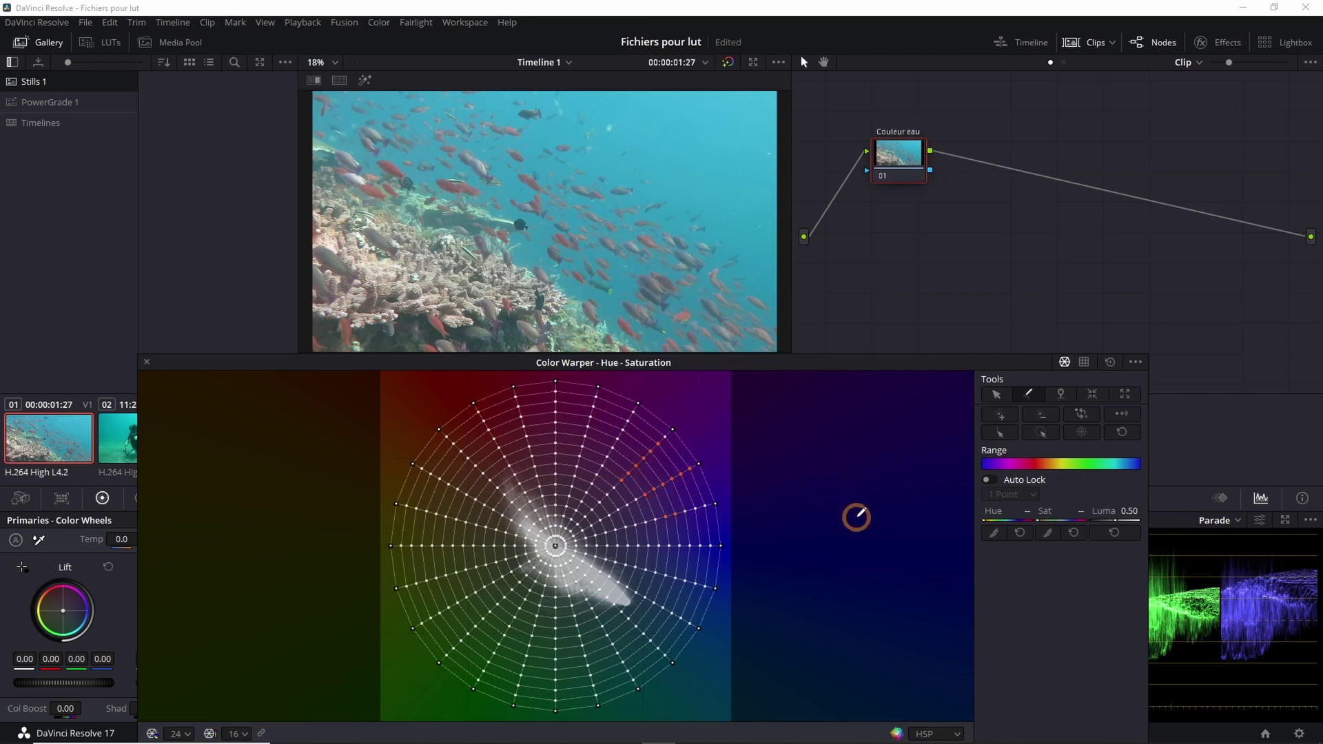
pyautogui.click(996, 393)
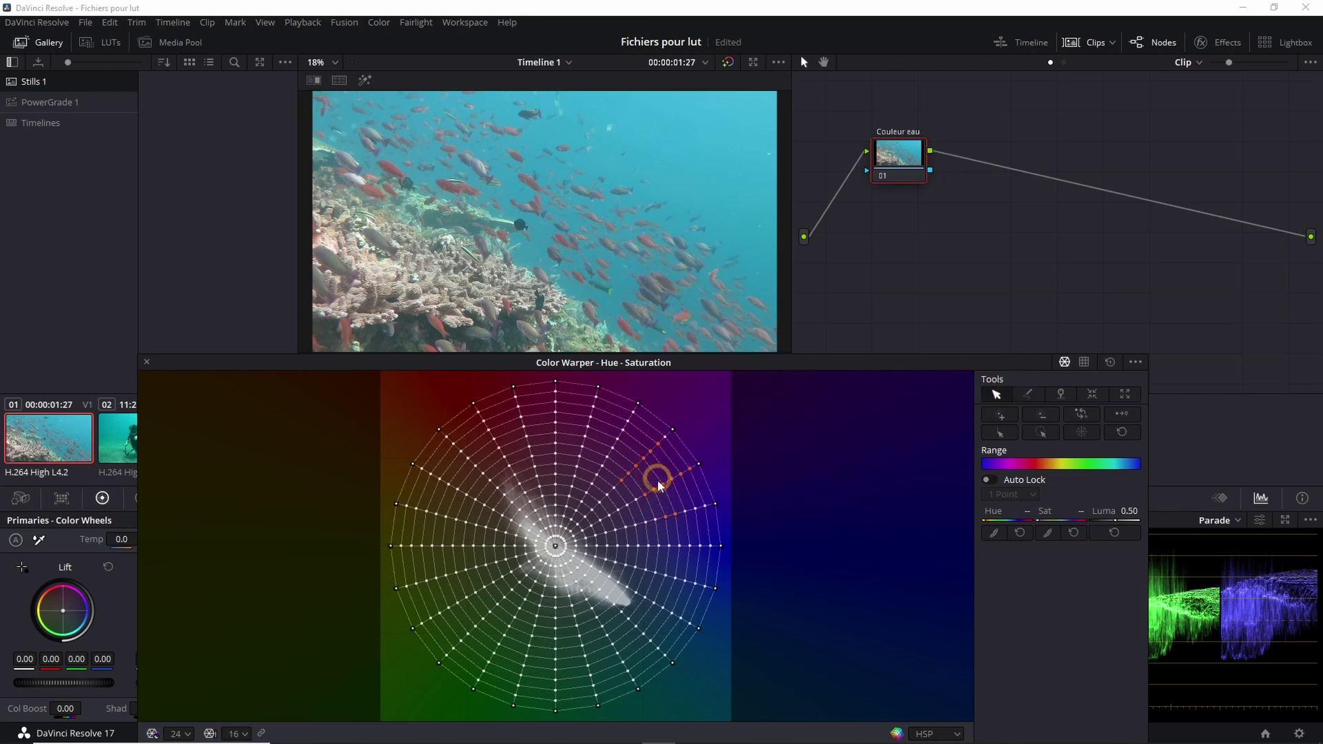
pyautogui.moveTo(667, 480)
pyautogui.mouseDown()
pyautogui.moveTo(647, 461)
pyautogui.moveTo(664, 417)
pyautogui.moveTo(590, 537)
pyautogui.moveTo(561, 478)
pyautogui.moveTo(628, 473)
pyautogui.moveTo(658, 485)
pyautogui.mouseUp()
pyautogui.hotkey('ctrl', 'z')
# Step: Pin a point, then pull a blue-magenta point from hue 0.25/sat 0.65 to hue 0.19/sat 0.88
pyautogui.click(1061, 394)
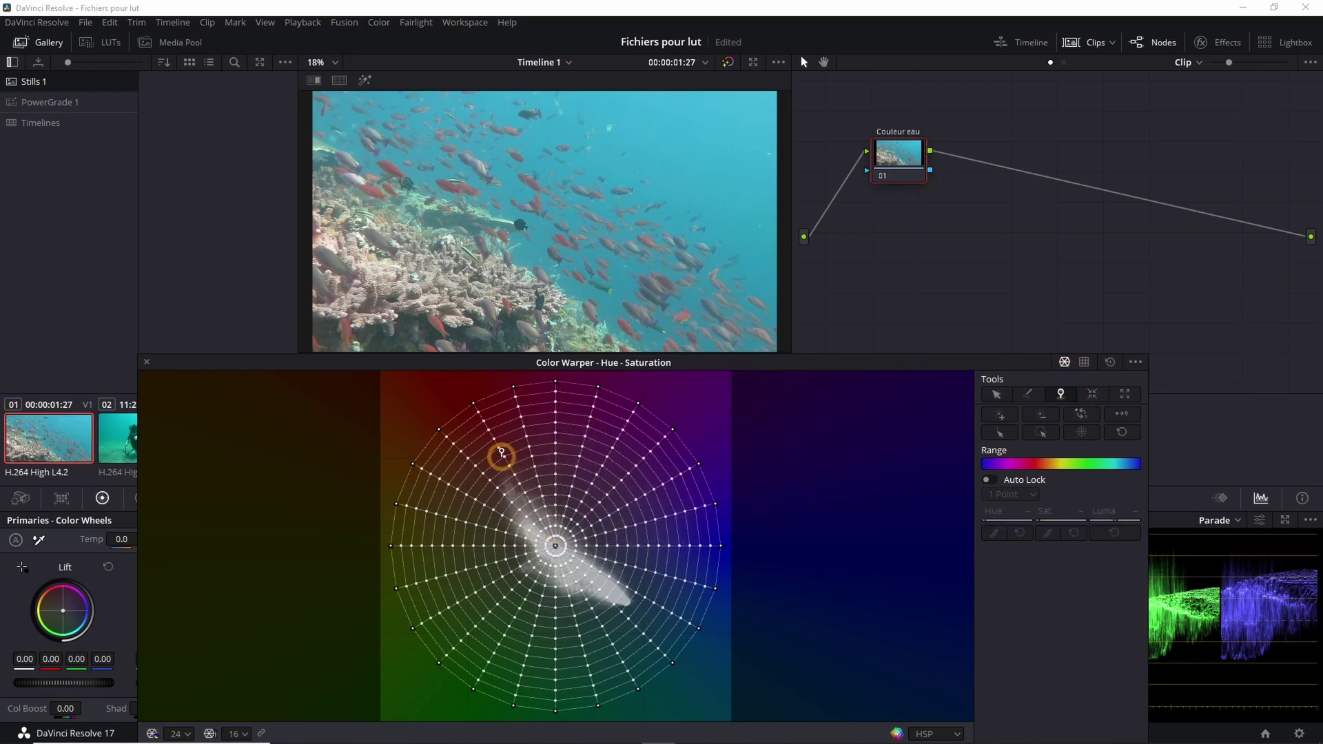
pyautogui.click(644, 508)
pyautogui.click(996, 395)
pyautogui.click(636, 498)
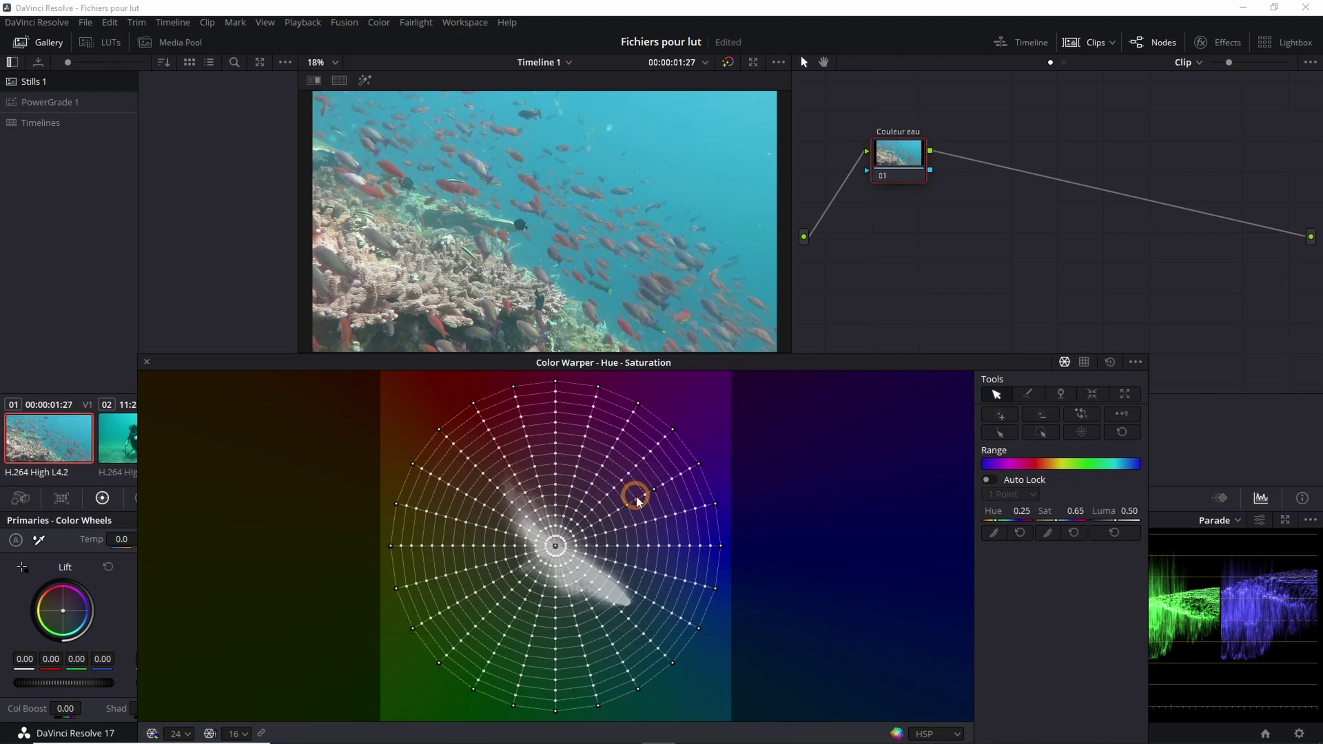
pyautogui.moveTo(635, 496); pyautogui.dragTo(632, 446)
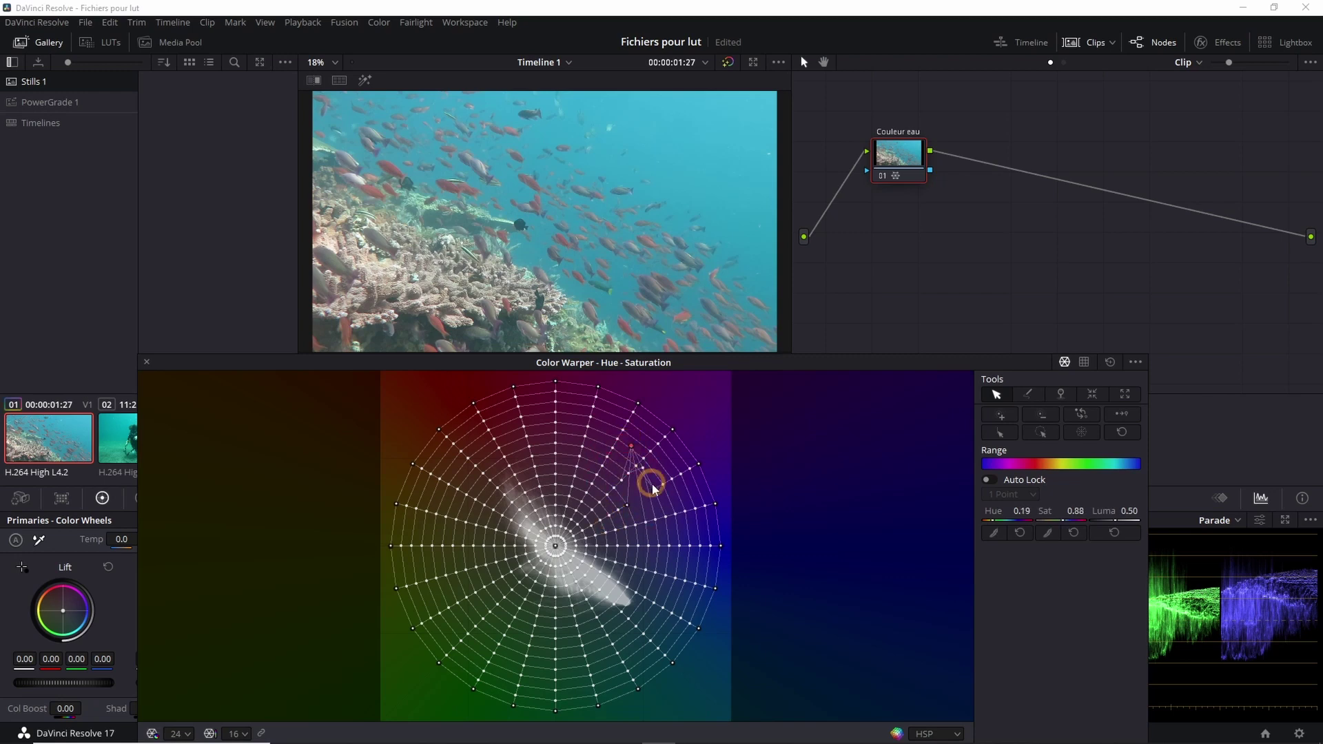
pyautogui.hotkey('ctrl', 'z')
pyautogui.click(1092, 395)
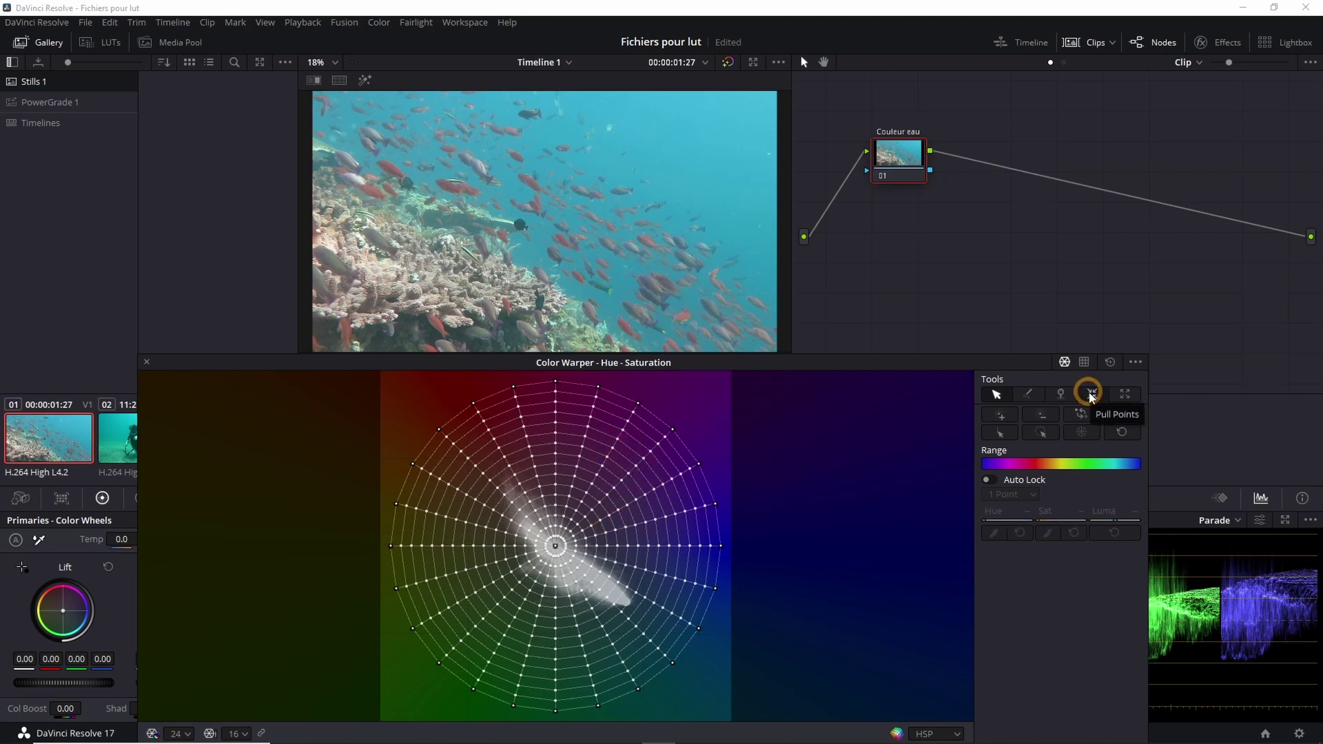
pyautogui.click(636, 546)
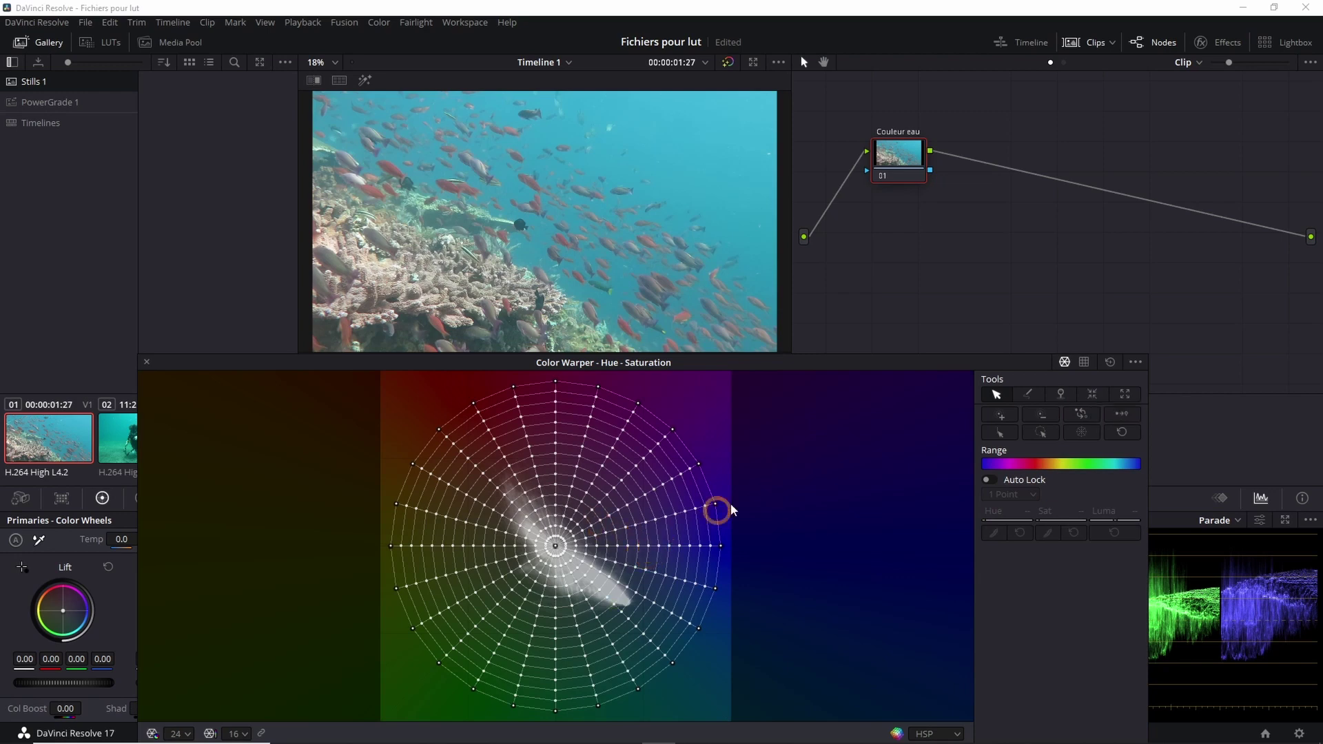
pyautogui.click(1092, 394)
pyautogui.click(662, 547)
pyautogui.click(661, 545)
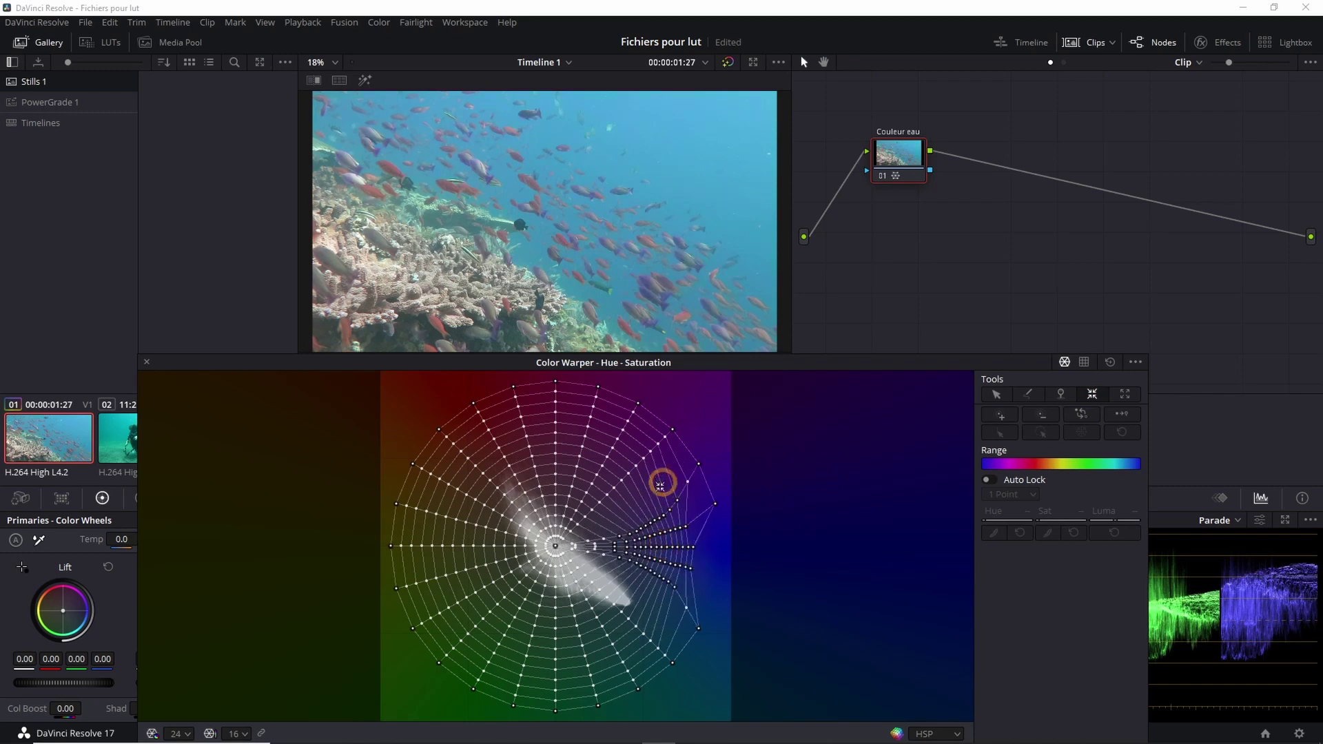
pyautogui.hotkey('ctrl', 'z')
pyautogui.hotkey('ctrl', 'z')
pyautogui.hotkey('ctrl', 'z')
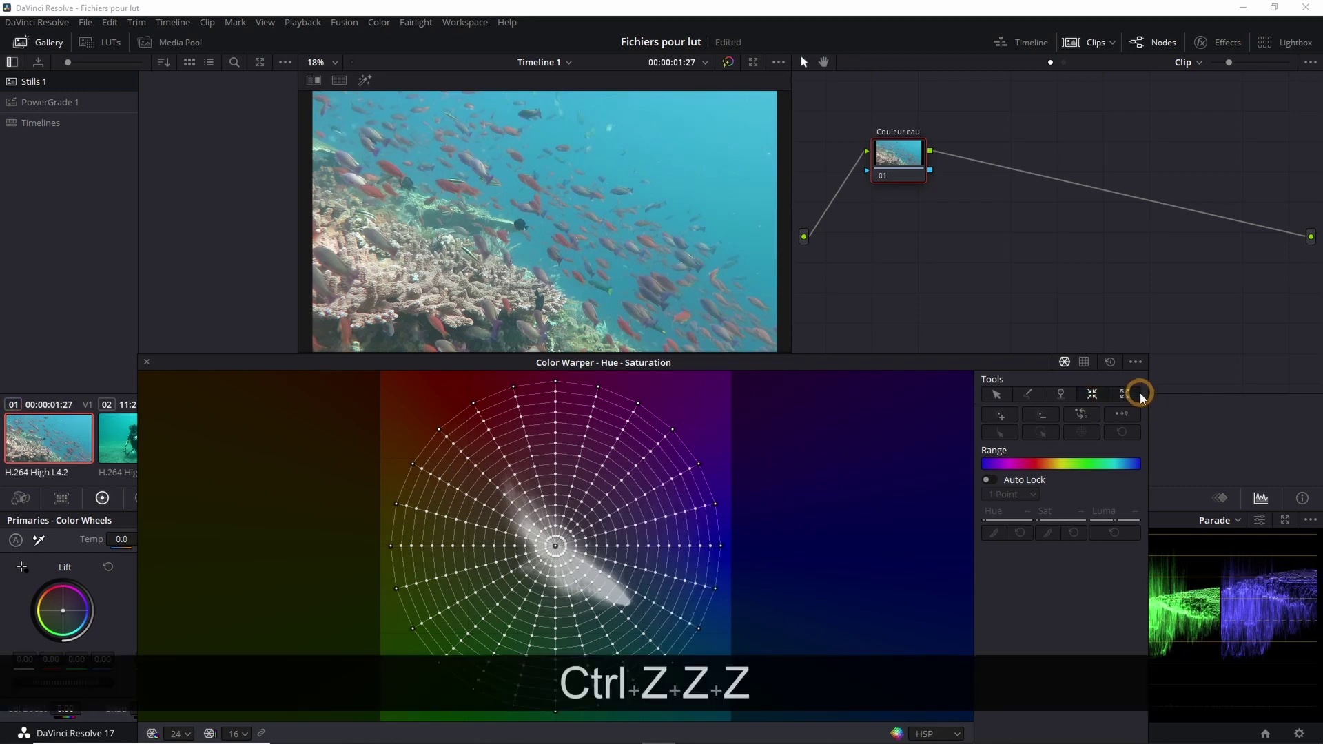
pyautogui.click(1127, 393)
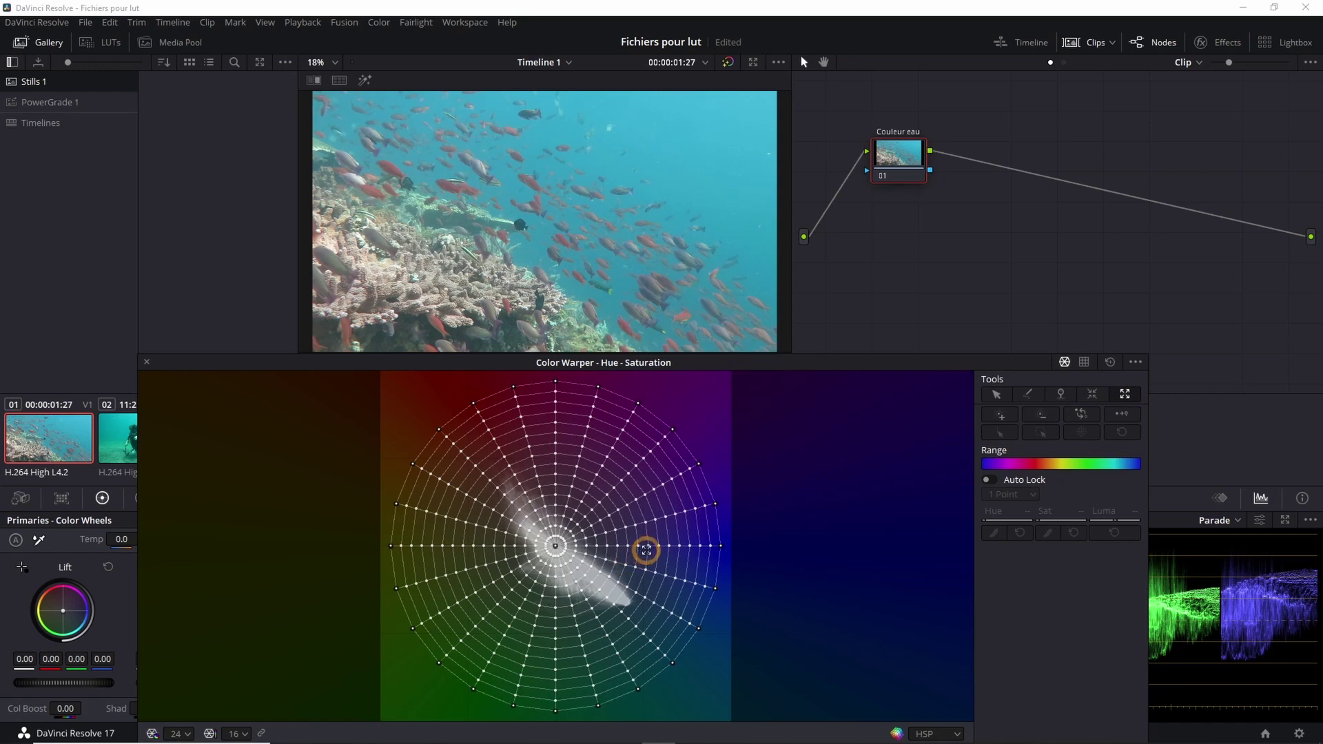
pyautogui.click(649, 545)
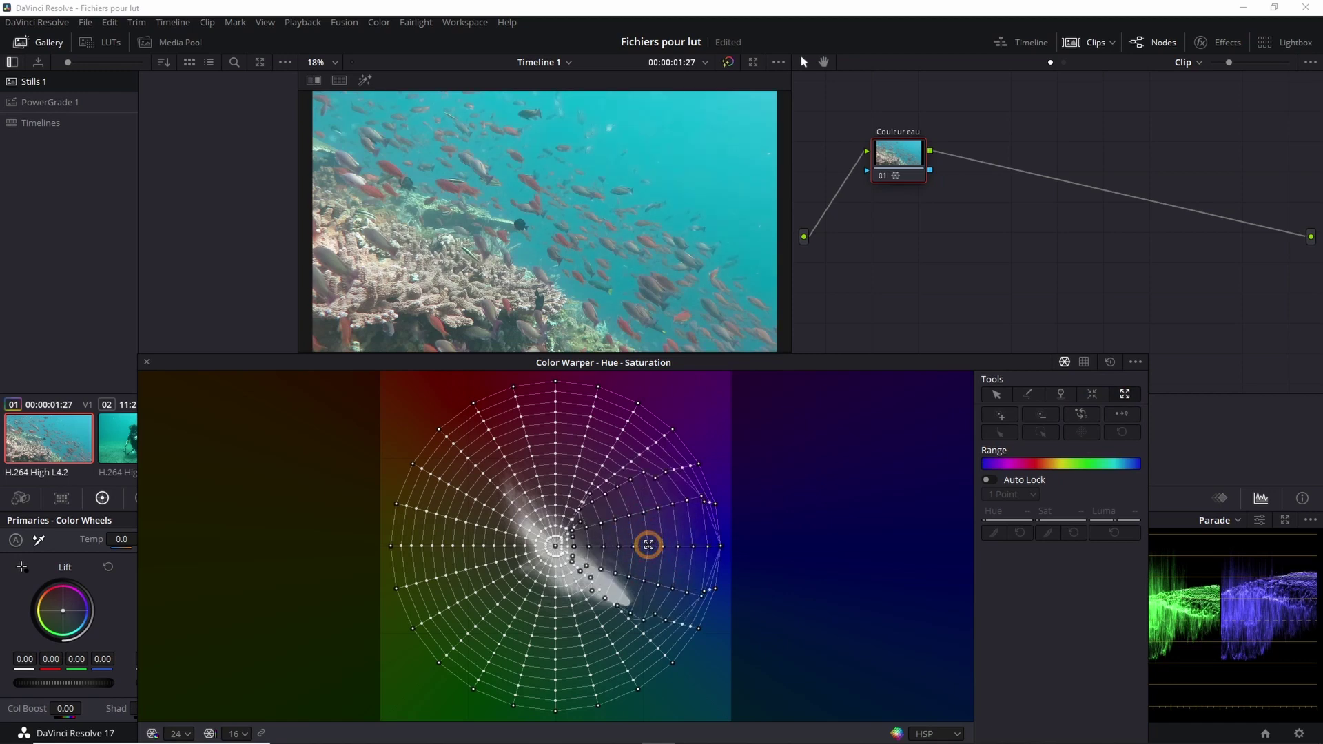
pyautogui.click(649, 546)
# Step: Undo the grid warp, select one grid point, try growing the selection, and undo
pyautogui.hotkey('ctrl', 'z')
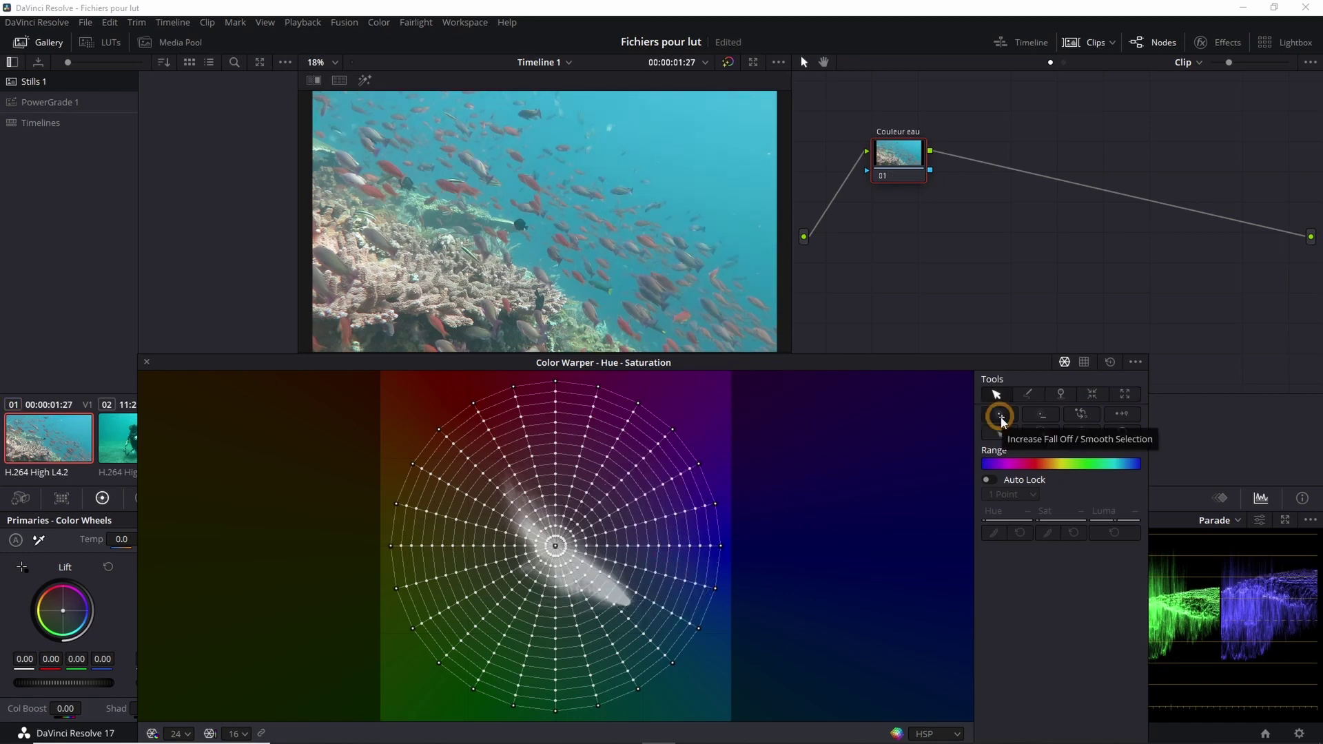
pyautogui.click(654, 520)
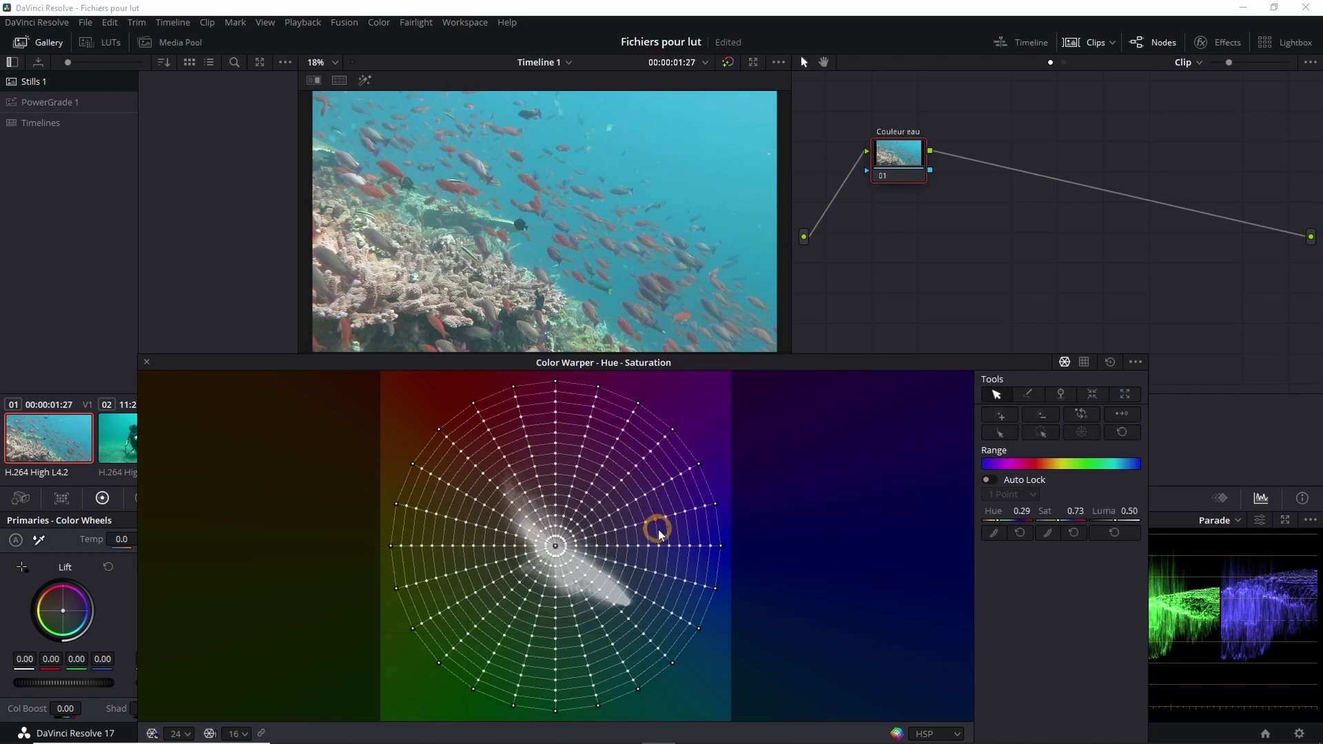
pyautogui.click(998, 418)
pyautogui.click(729, 519)
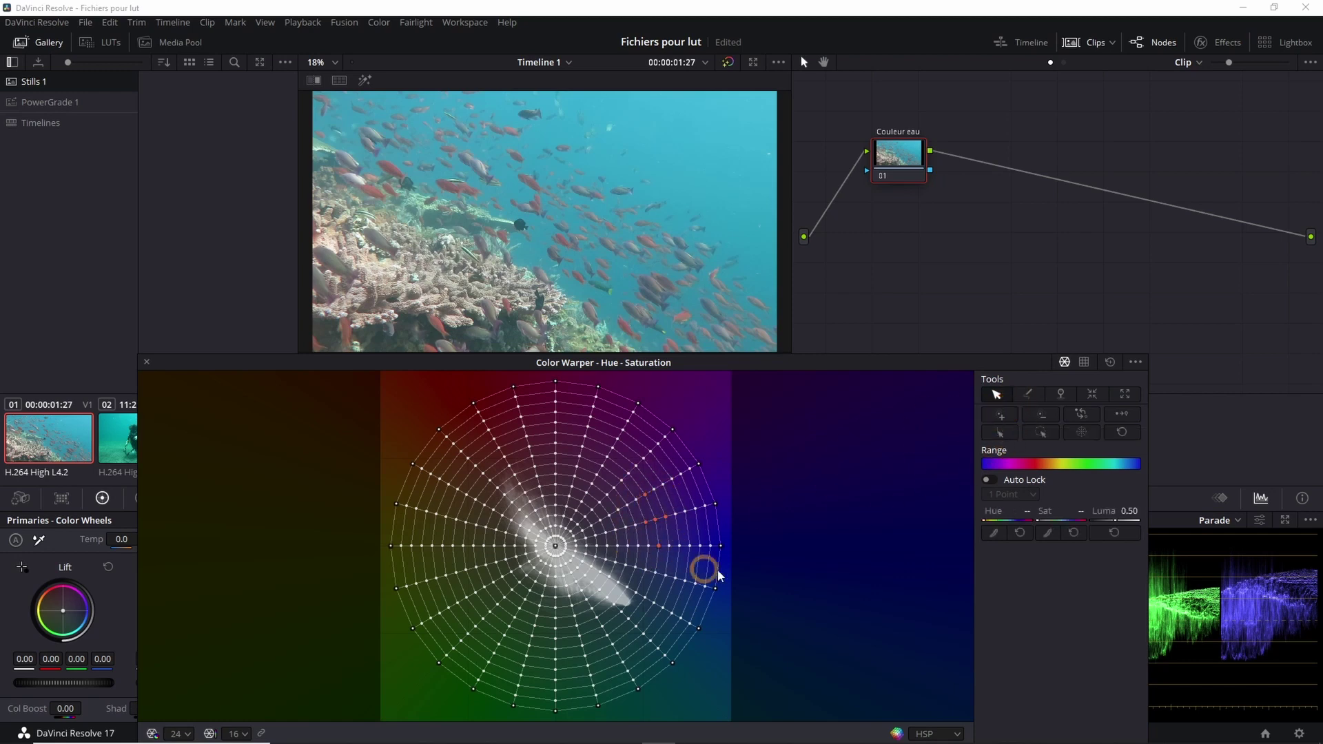
pyautogui.click(1001, 416)
pyautogui.hotkey('ctrl', 'z')
pyautogui.hotkey('ctrl', 'z')
pyautogui.hotkey('ctrl', 'z')
pyautogui.hotkey('ctrl', 'z')
# Step: Try shrinking and widening the point selection, undo, and select a single grid point
pyautogui.click(1043, 415)
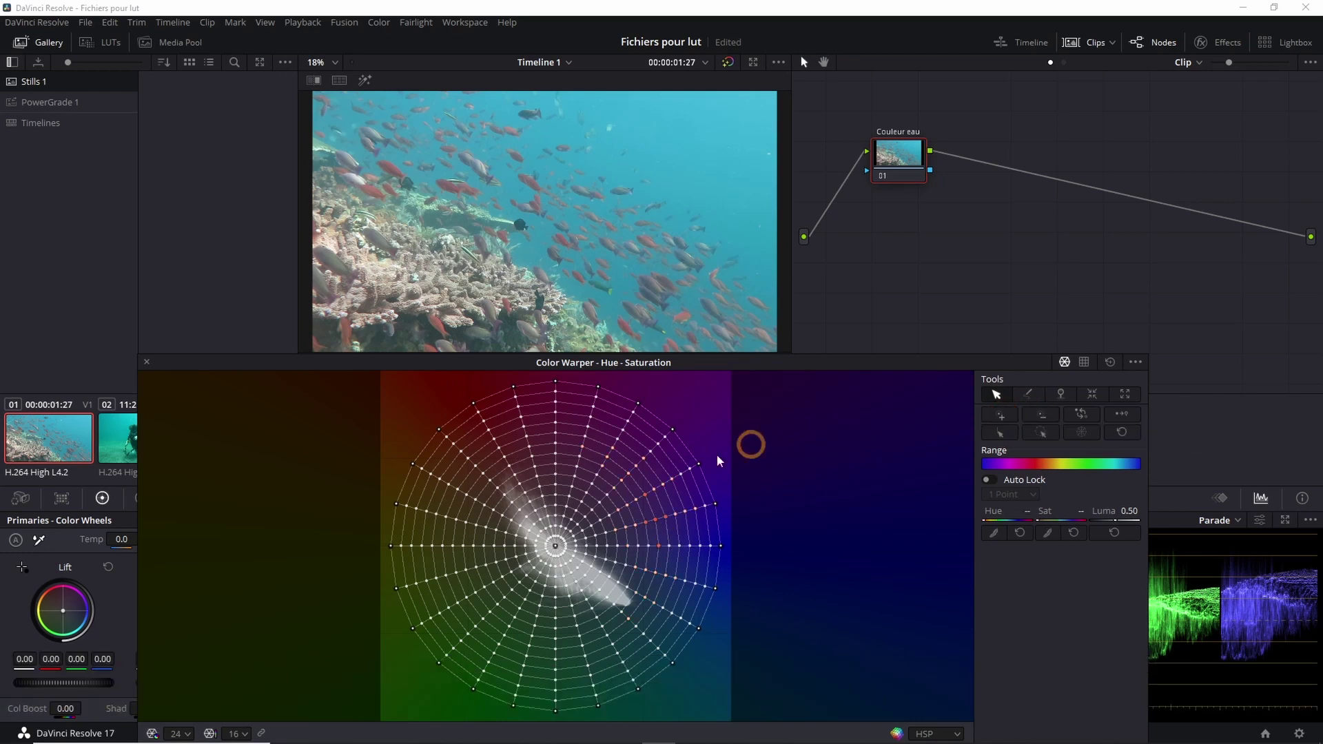
pyautogui.click(1040, 417)
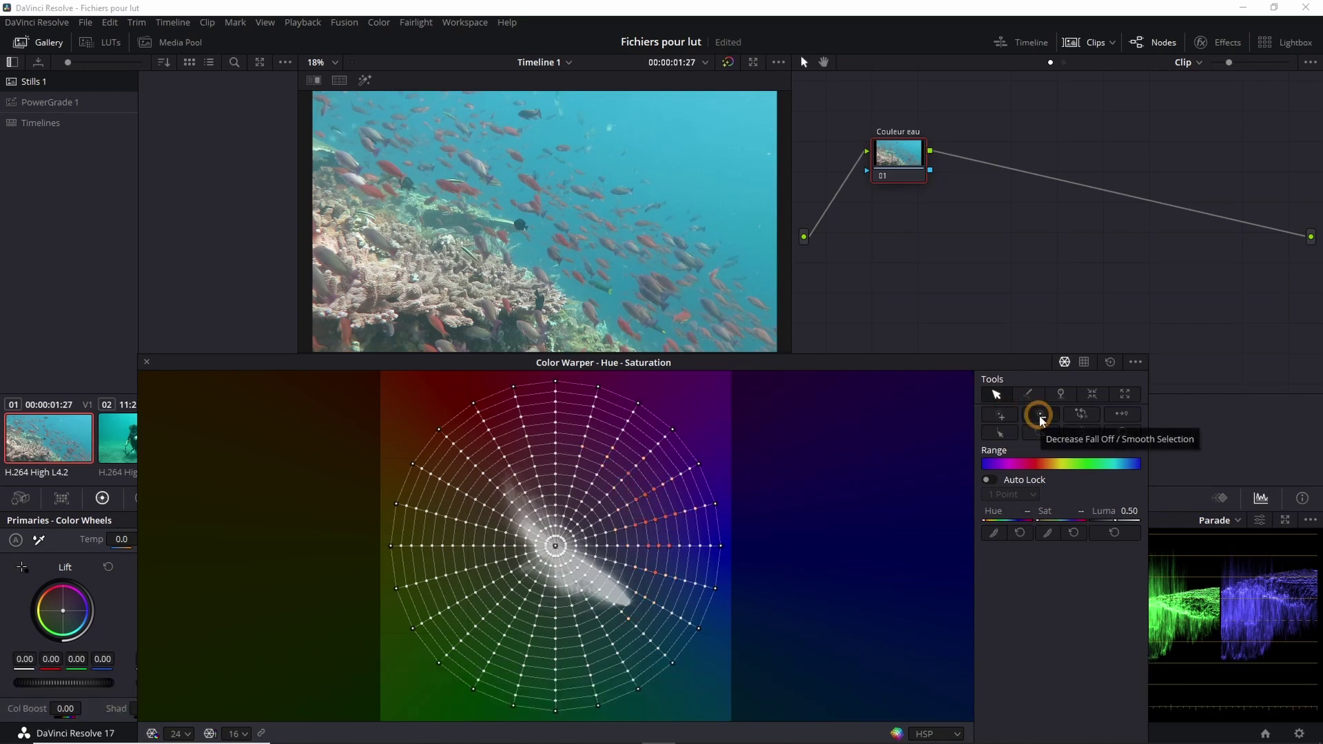
pyautogui.click(1040, 416)
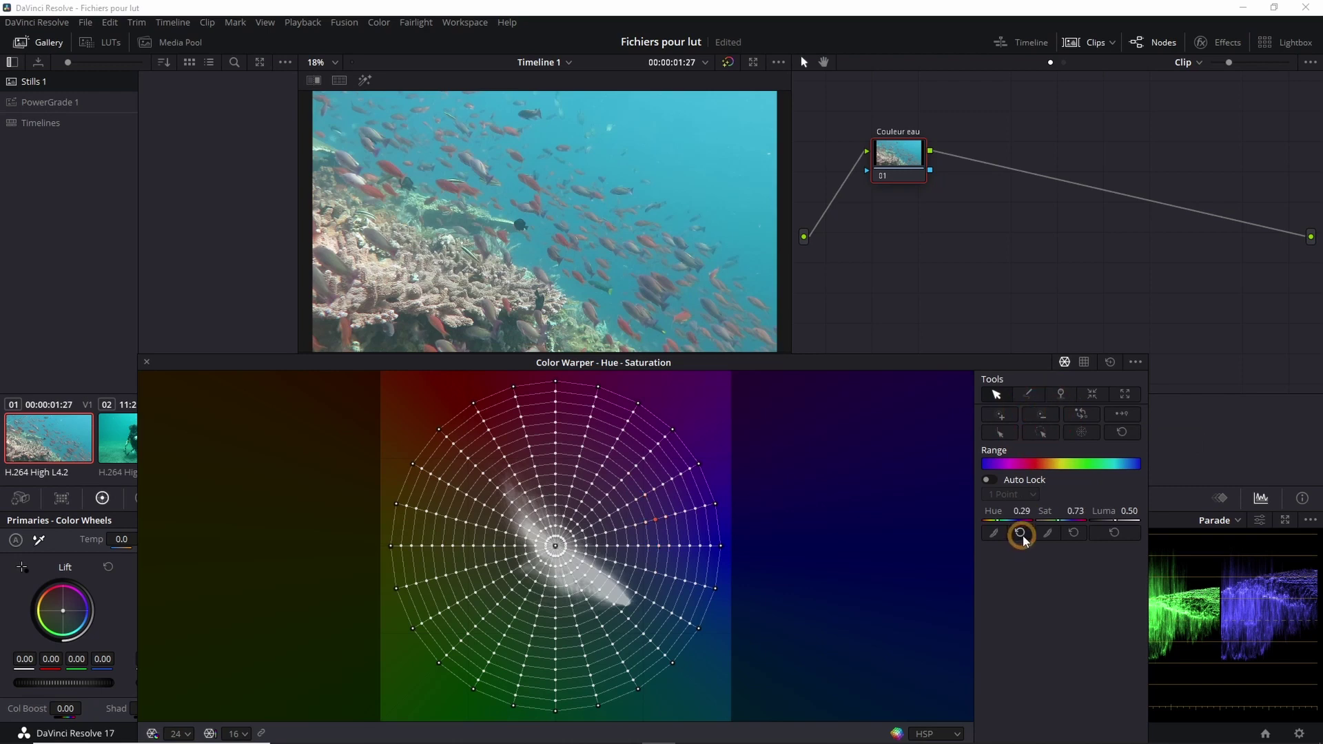
pyautogui.hotkey('ctrl', 'z')
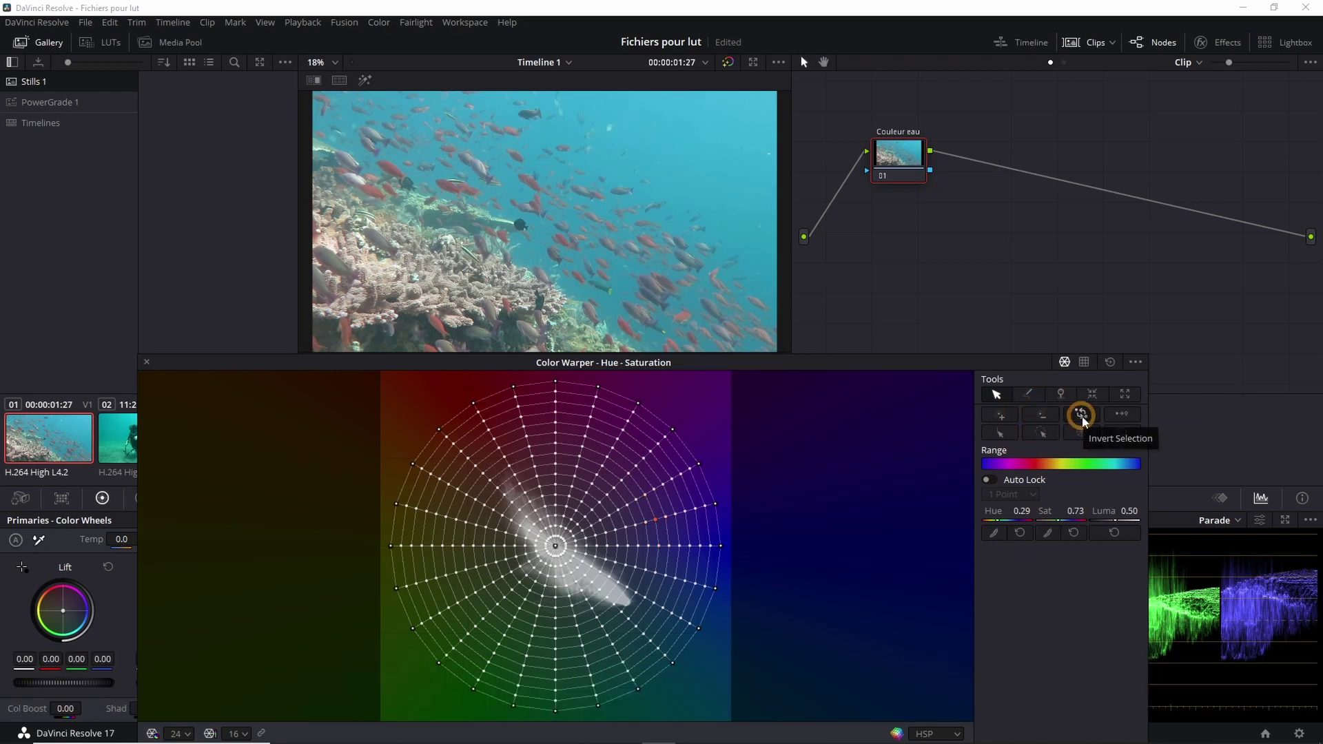
pyautogui.click(655, 539)
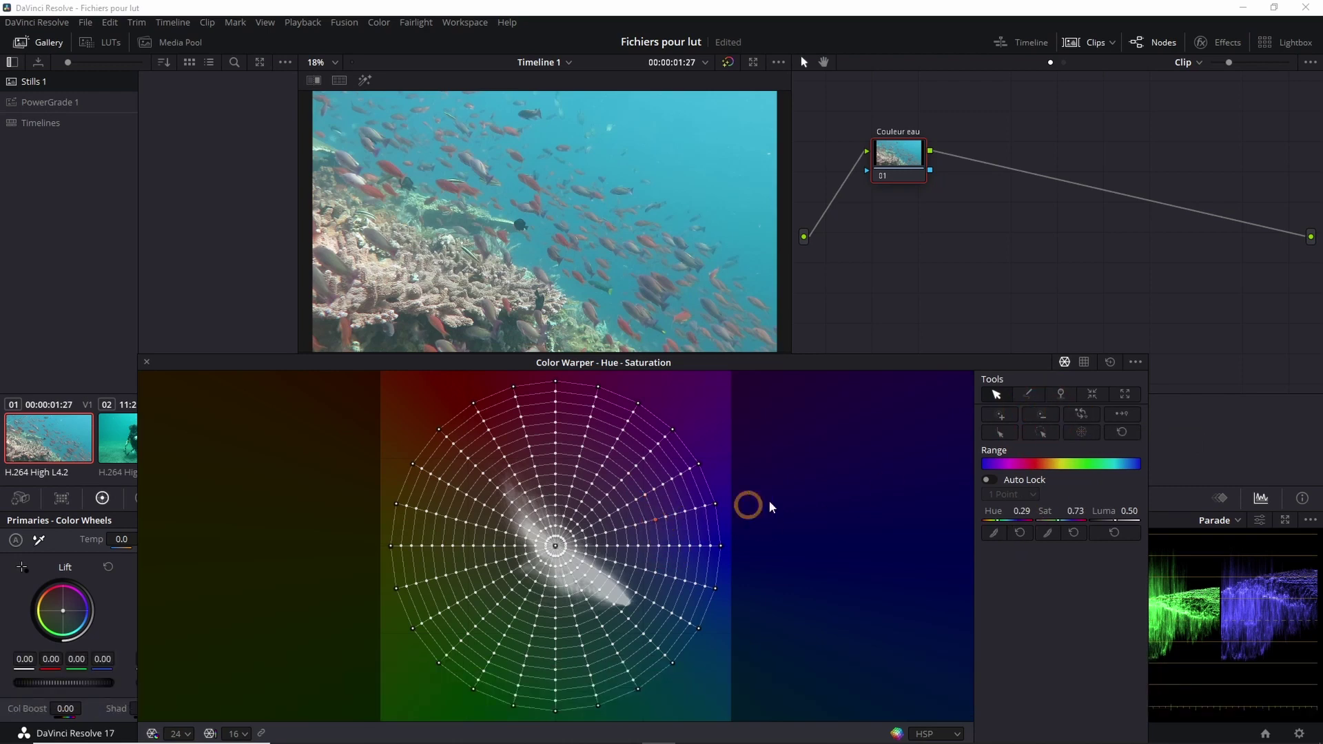
pyautogui.click(1081, 413)
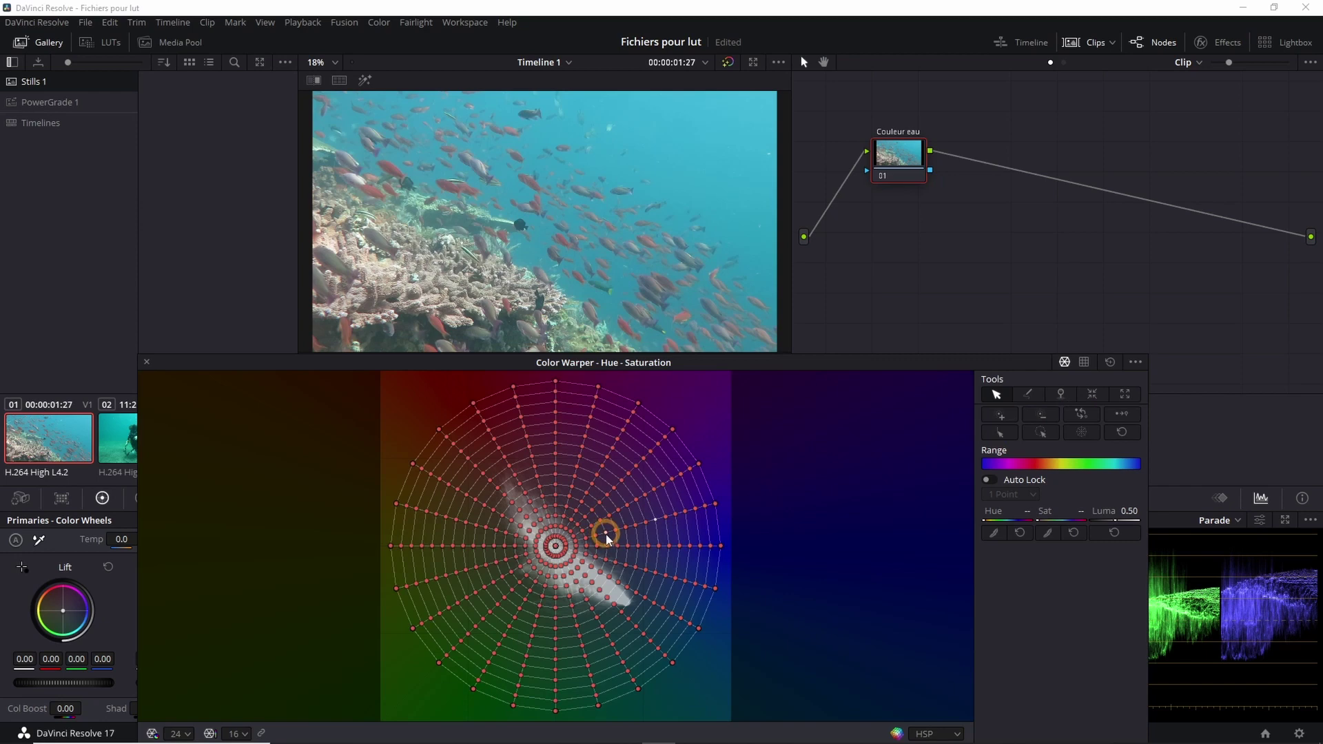
pyautogui.moveTo(606, 532)
pyautogui.mouseDown()
pyautogui.moveTo(598, 490)
pyautogui.moveTo(610, 528)
pyautogui.mouseUp()
pyautogui.click(1061, 395)
pyautogui.click(962, 418)
pyautogui.click(658, 478)
pyautogui.moveTo(618, 510); pyautogui.dragTo(539, 608)
pyautogui.click(1001, 432)
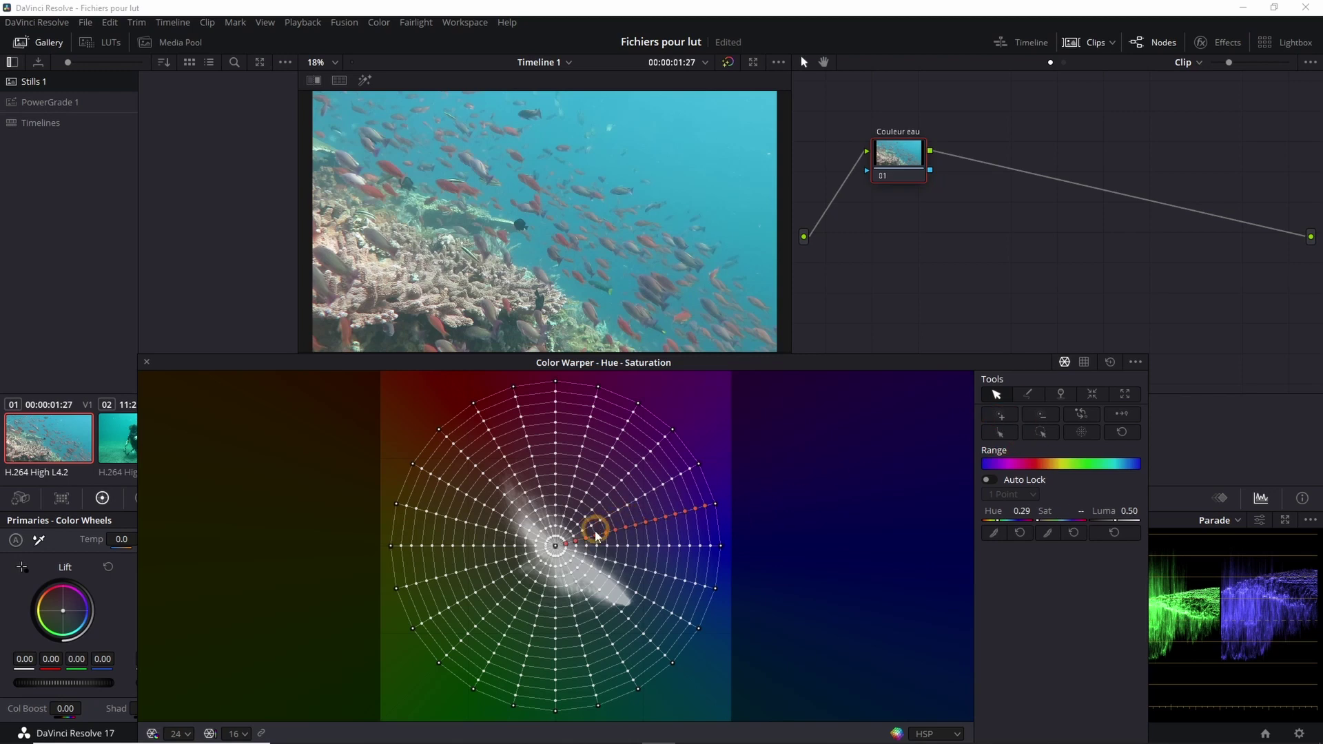
pyautogui.click(718, 508)
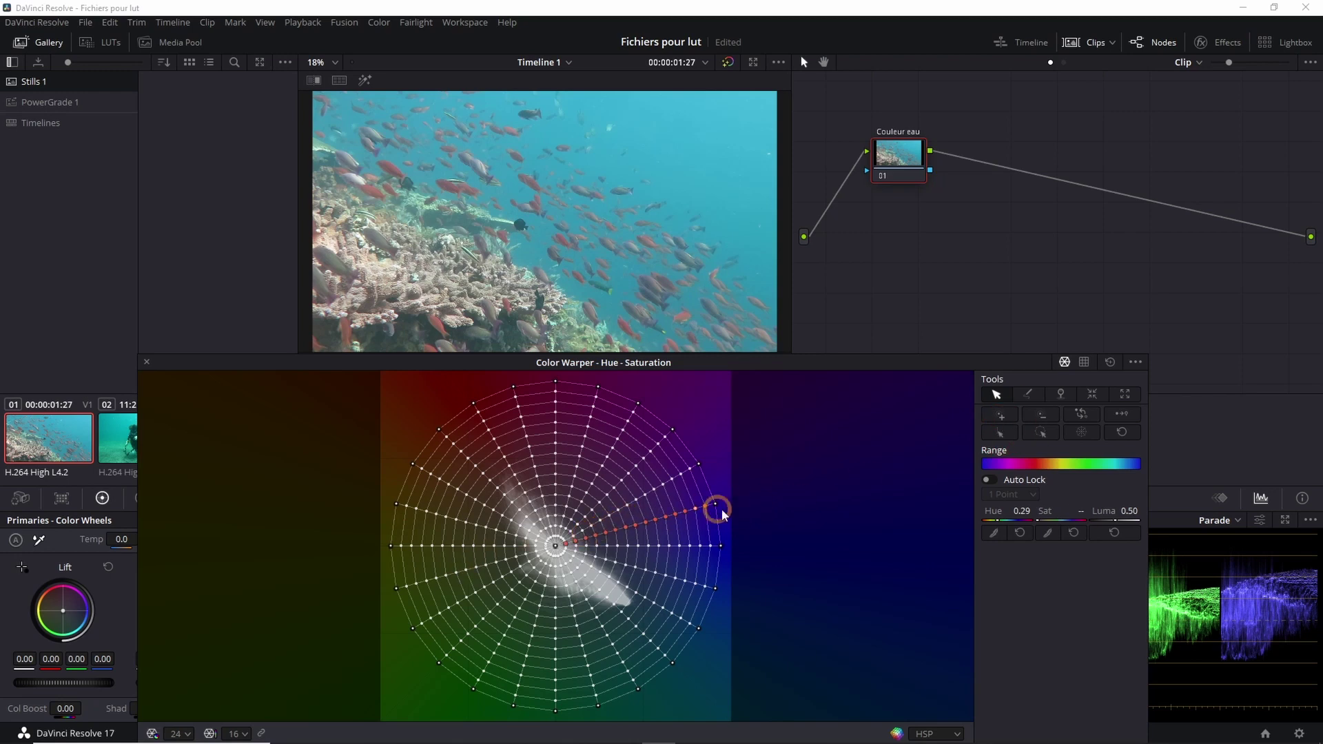
pyautogui.click(654, 518)
pyautogui.click(1044, 434)
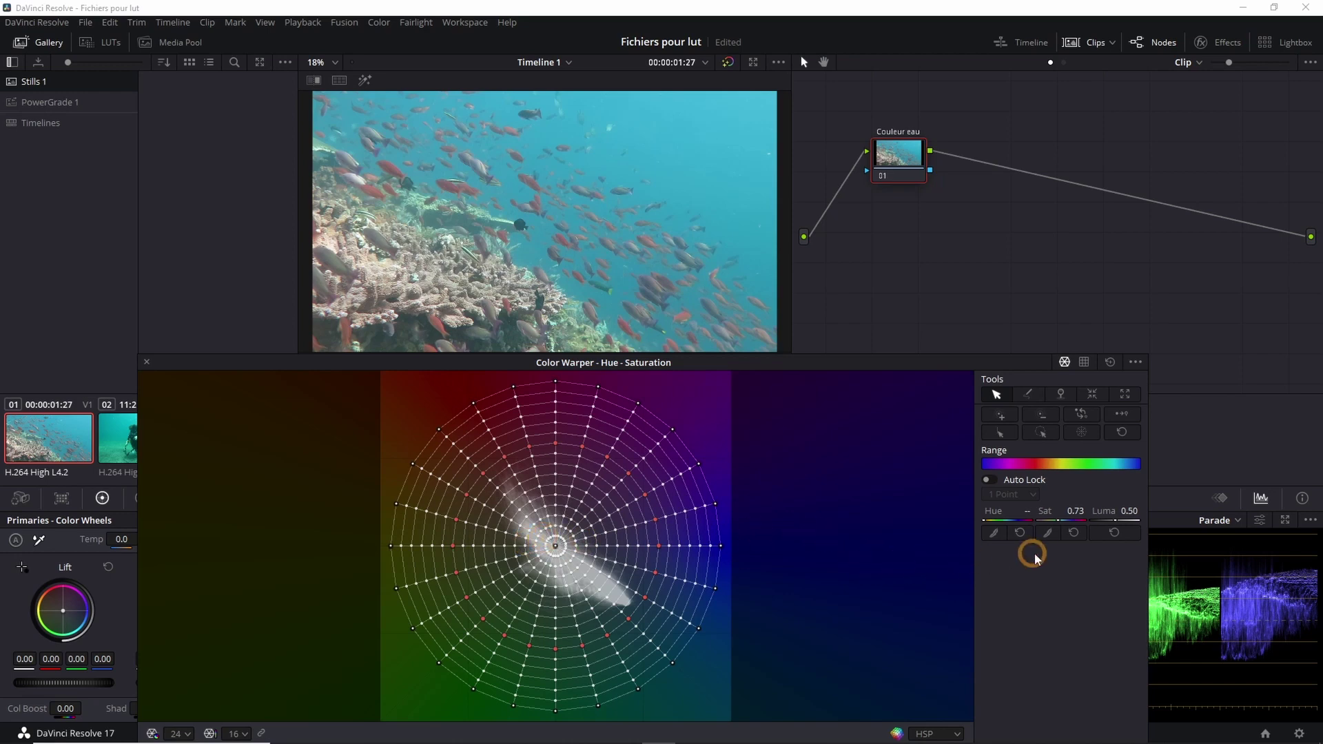
pyautogui.click(1080, 432)
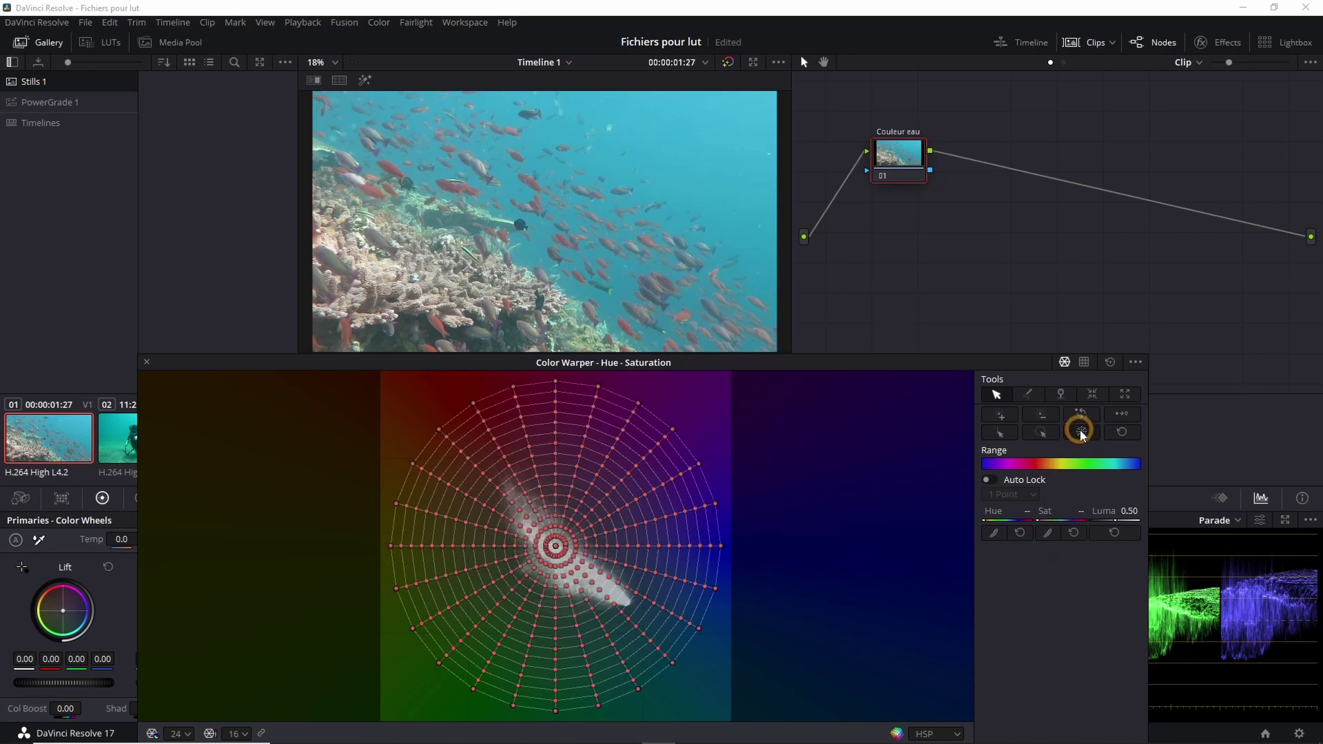
pyautogui.click(1080, 433)
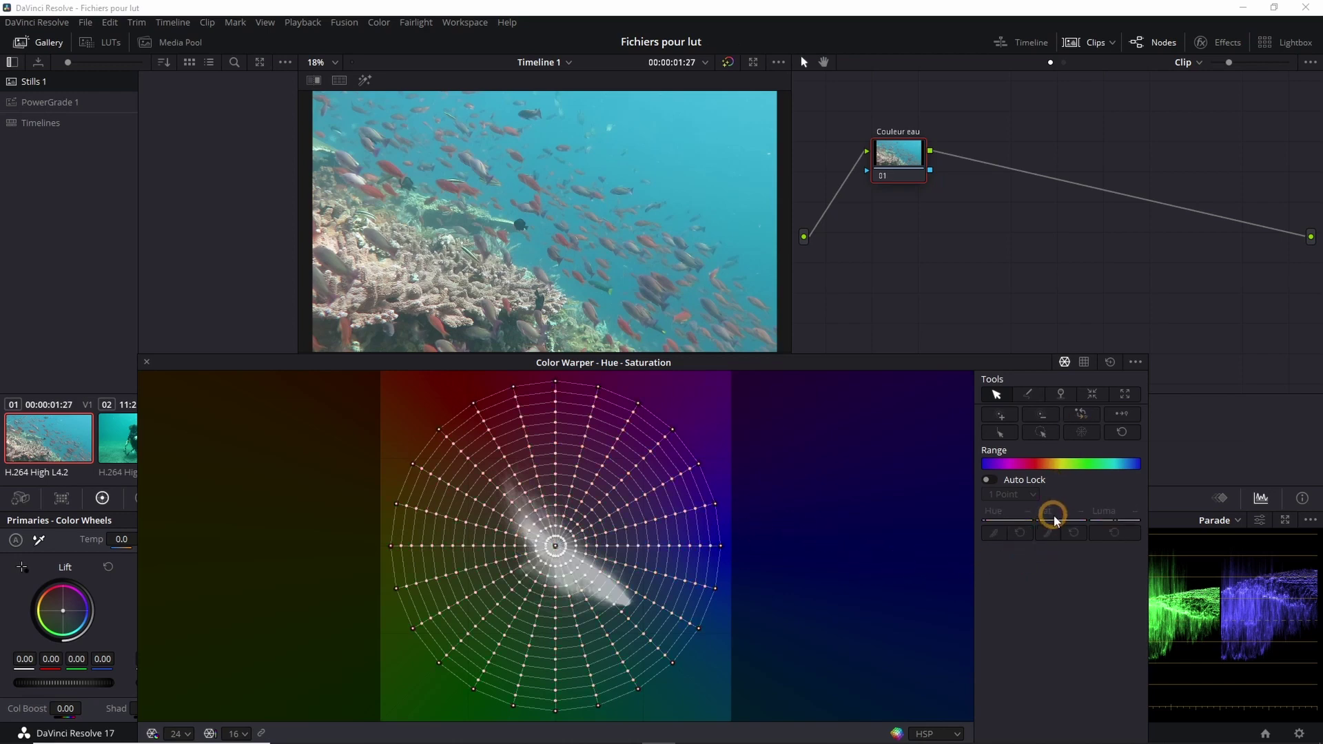
pyautogui.hotkey('ctrl', 'z')
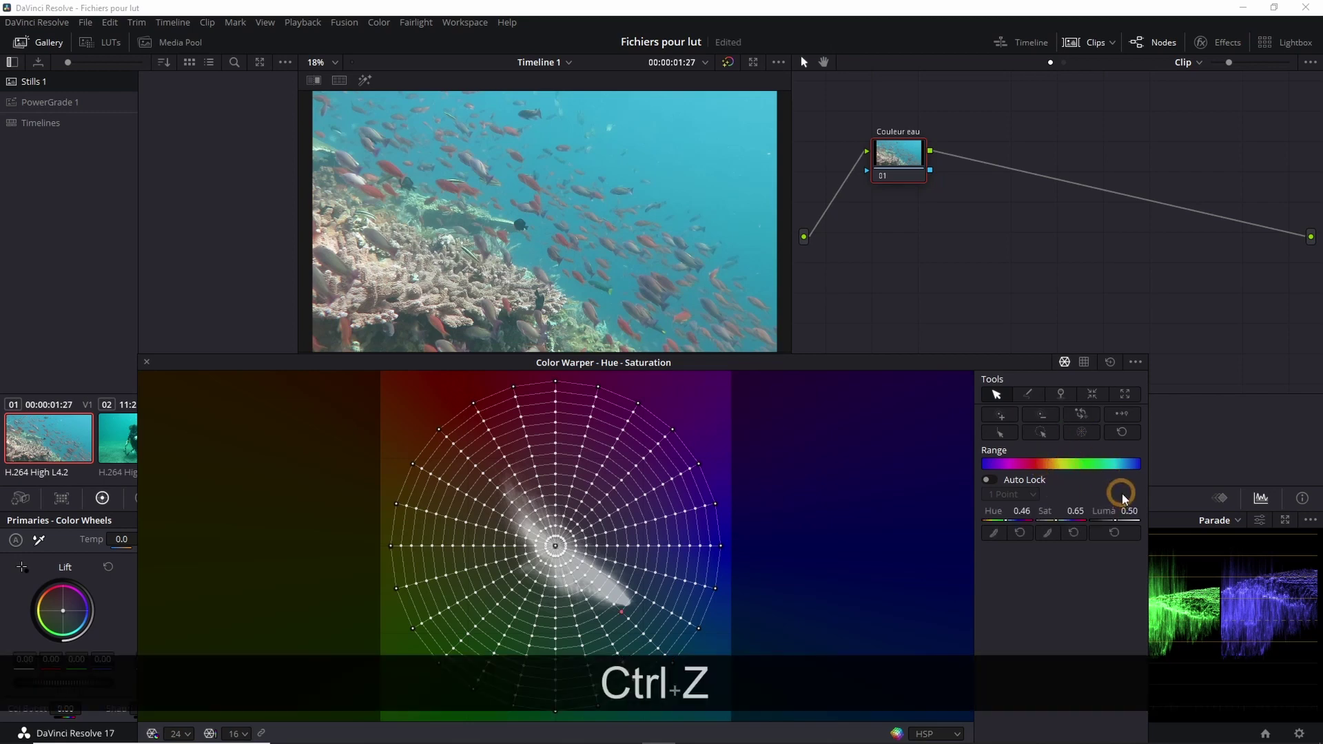
pyautogui.moveTo(1121, 463); pyautogui.dragTo(1090, 463)
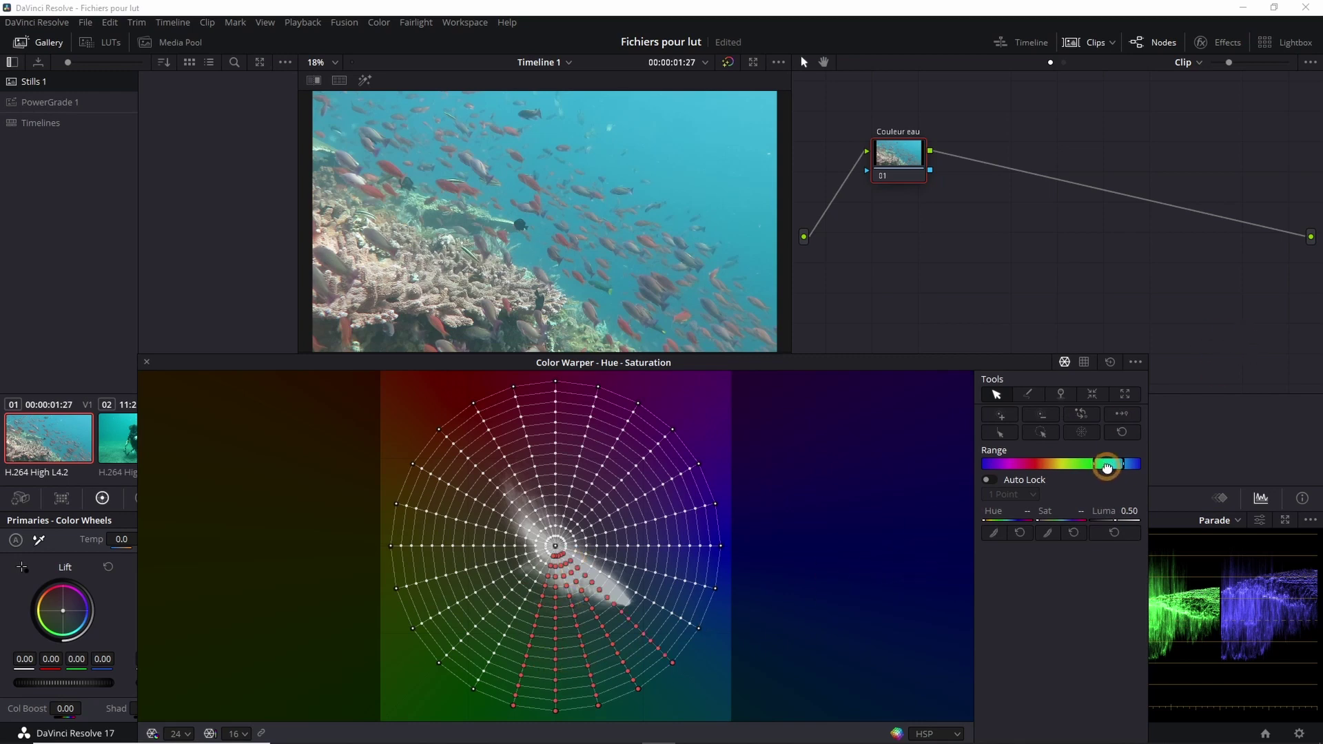
pyautogui.moveTo(1112, 467); pyautogui.dragTo(1122, 466)
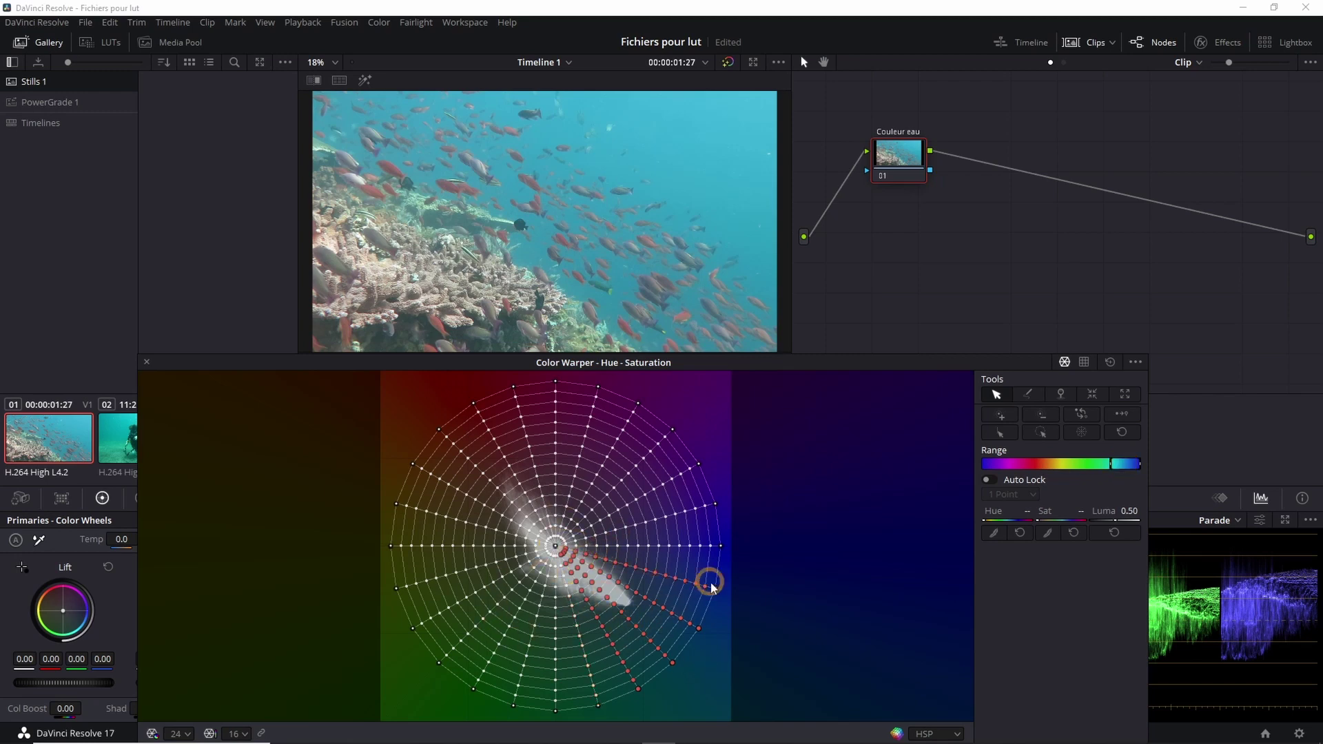
pyautogui.moveTo(616, 565); pyautogui.dragTo(638, 548)
pyautogui.hotkey('ctrl', 'z')
pyautogui.hotkey('ctrl', 'z')
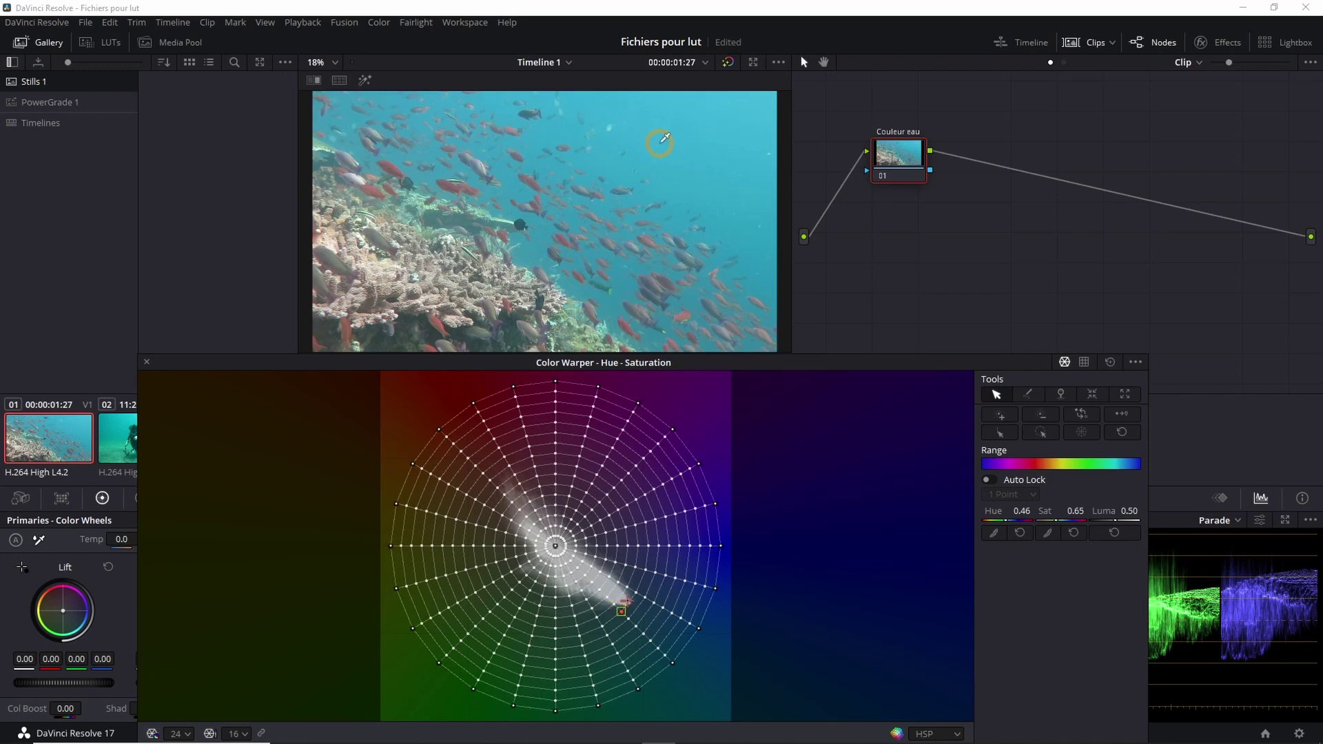
# Step: Drag the fish-school water outward to hue 0.40, saturation 1.22, then push toward red
pyautogui.moveTo(665, 138); pyautogui.dragTo(758, 142)
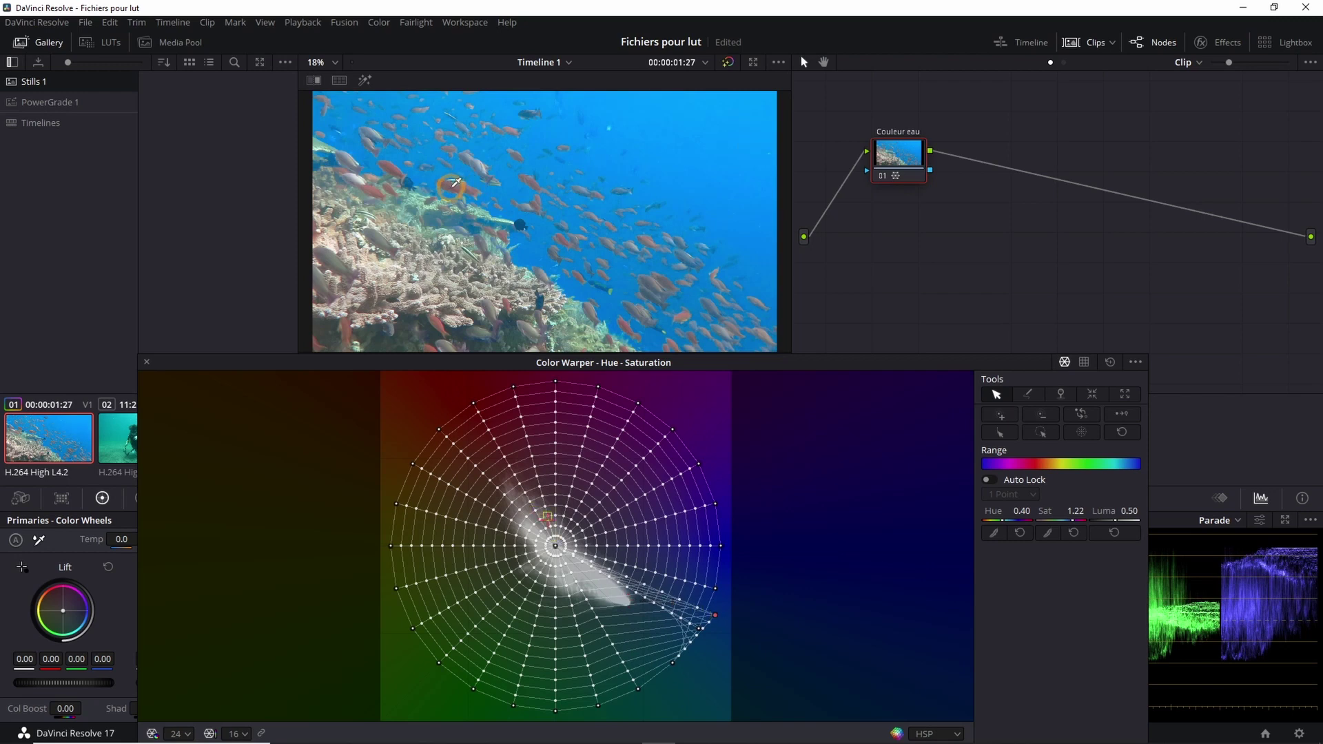
pyautogui.moveTo(455, 183); pyautogui.dragTo(729, 467)
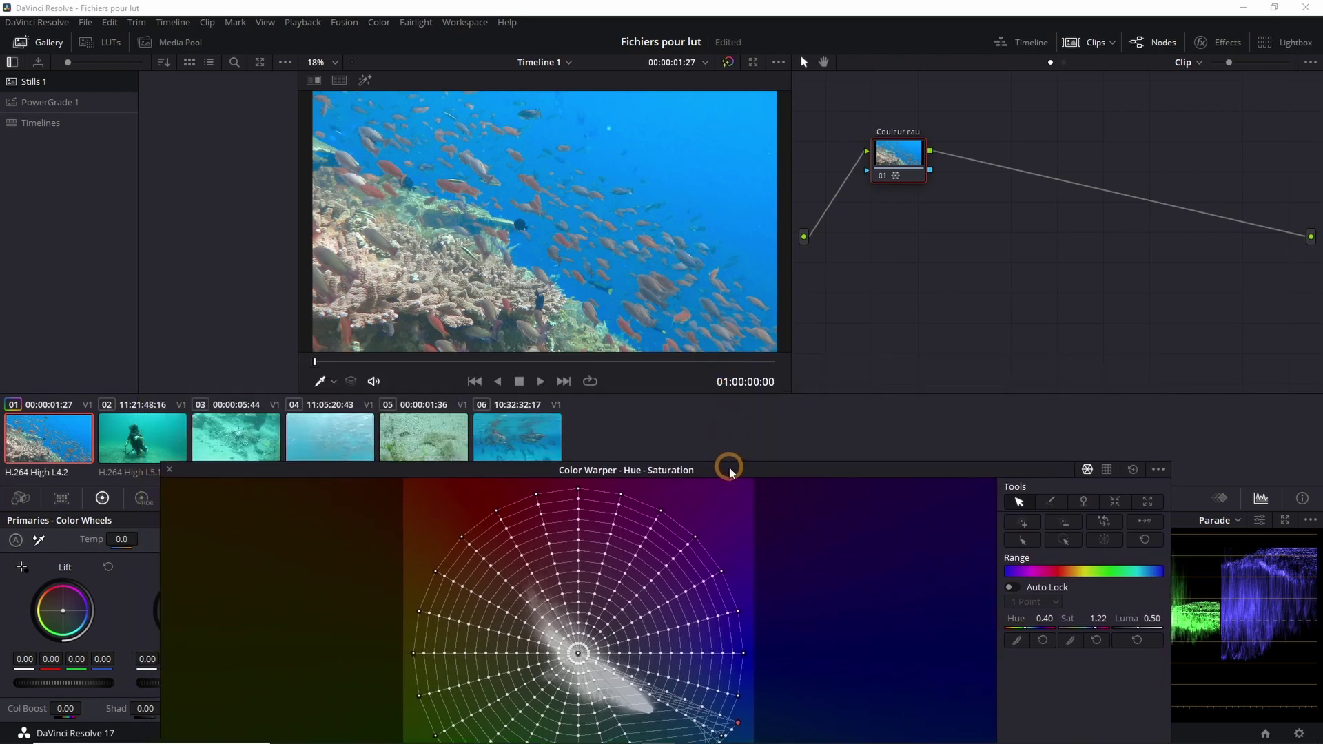
# Step: Reset the Couleur eau node and set the warper grid to 24 hue divisions, 16 saturation rings
pyautogui.rightClick(903, 151)
pyautogui.click(946, 166)
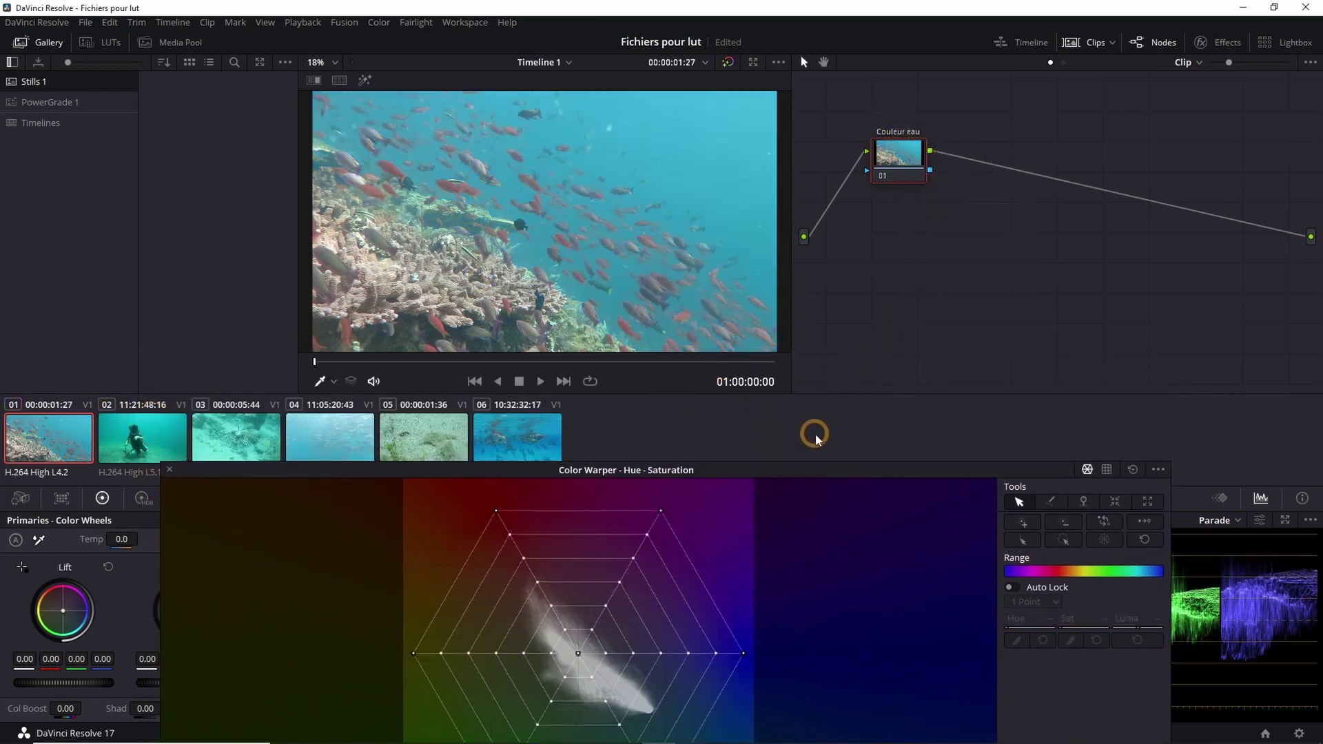
pyautogui.moveTo(812, 473); pyautogui.dragTo(796, 368)
pyautogui.click(187, 727)
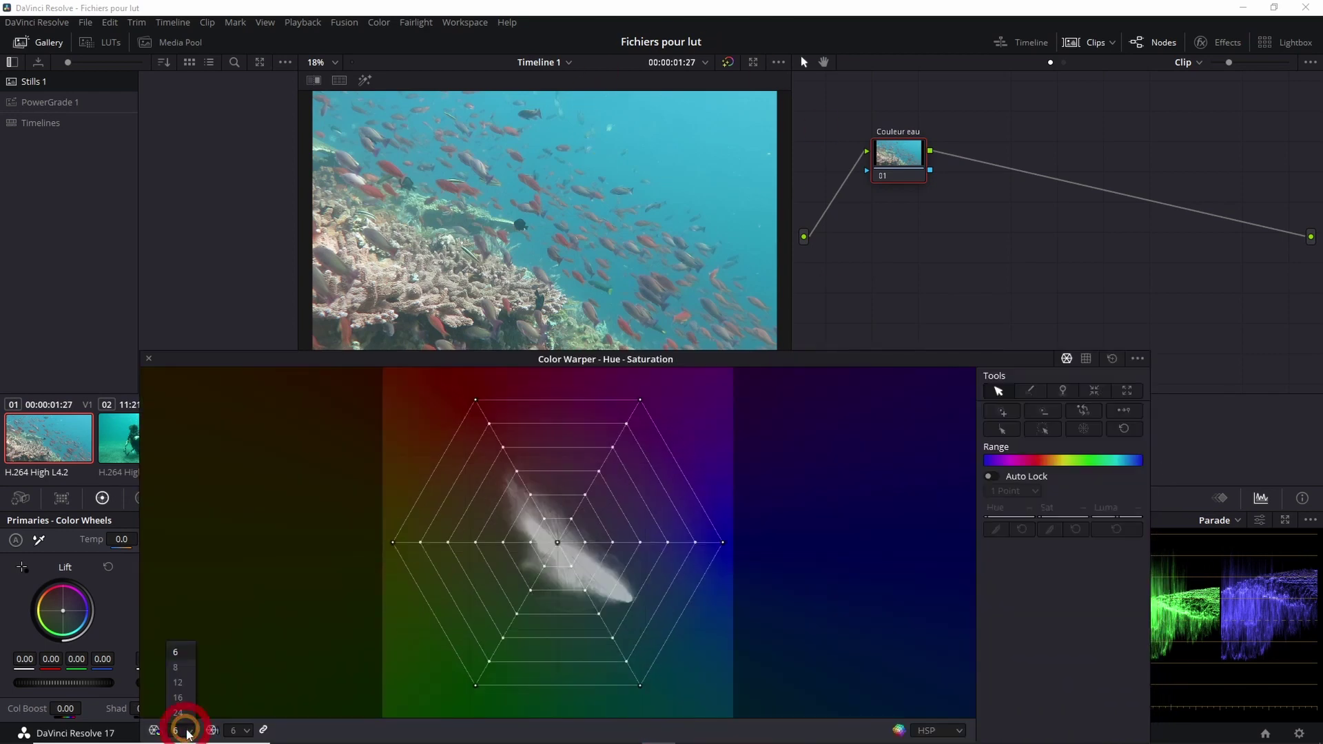
pyautogui.click(182, 706)
pyautogui.click(247, 732)
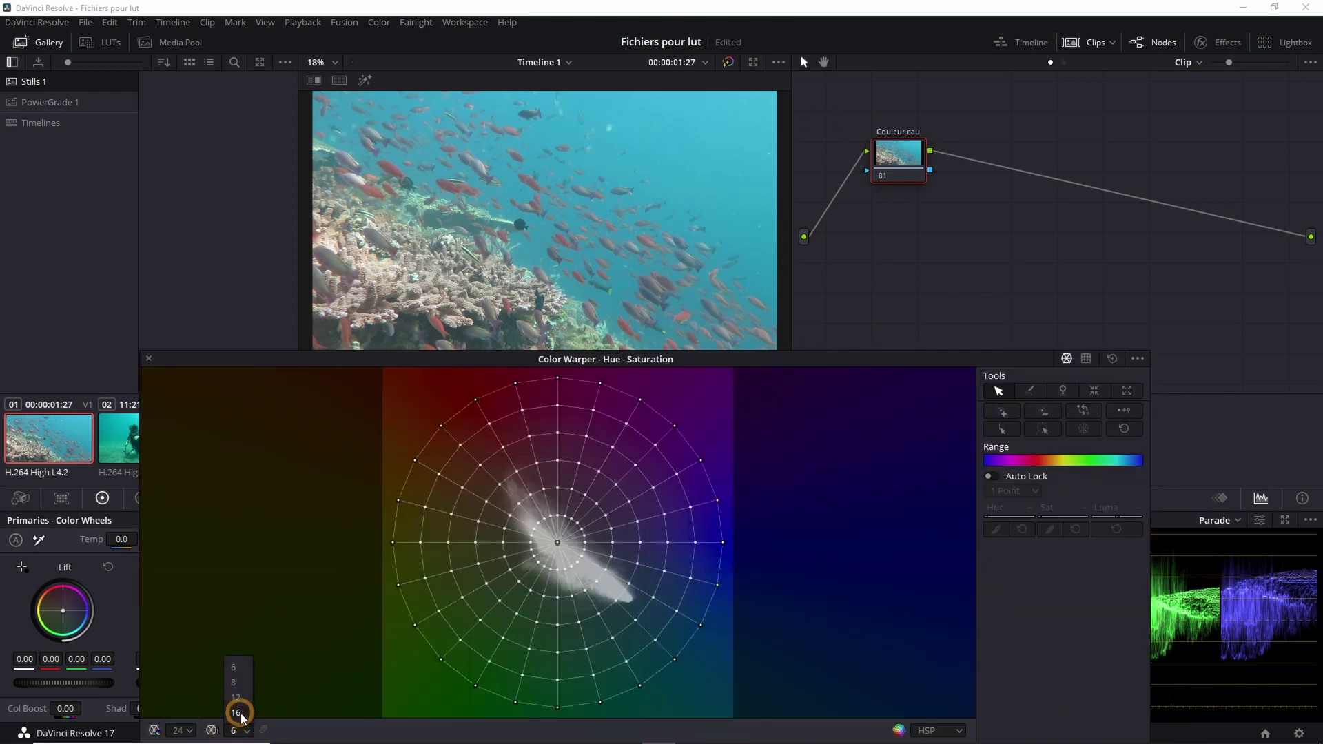
pyautogui.click(237, 713)
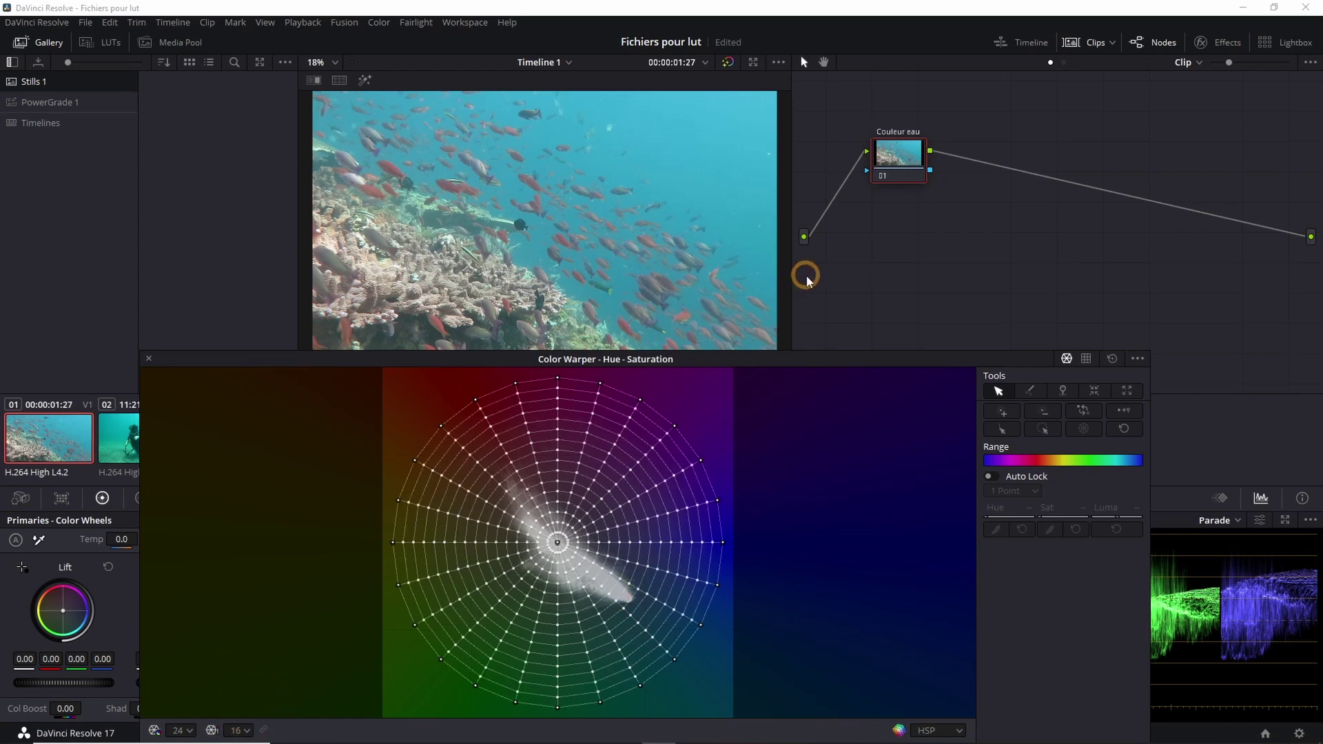
# Step: Sample the reef water, push it toward deeper blue, and toggle the grade to compare
pyautogui.click(724, 163)
pyautogui.click(677, 153)
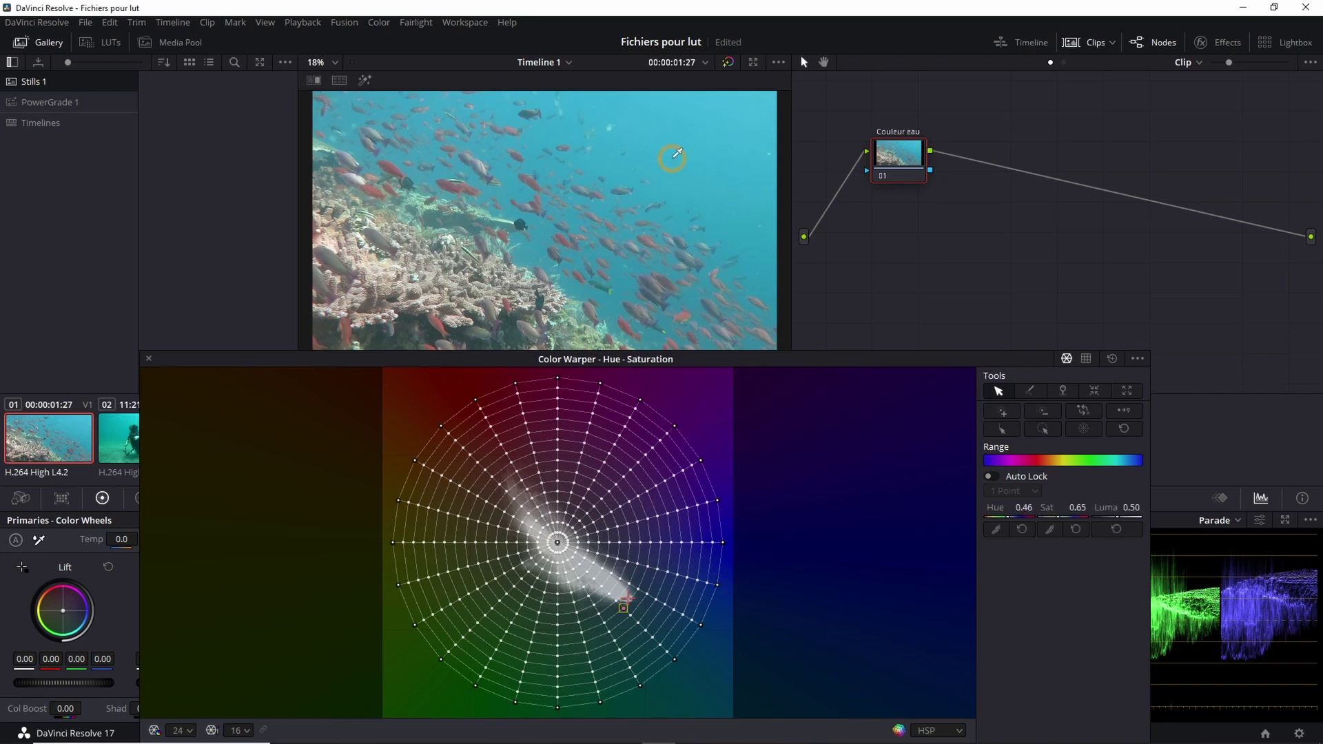
pyautogui.moveTo(677, 153); pyautogui.dragTo(717, 133)
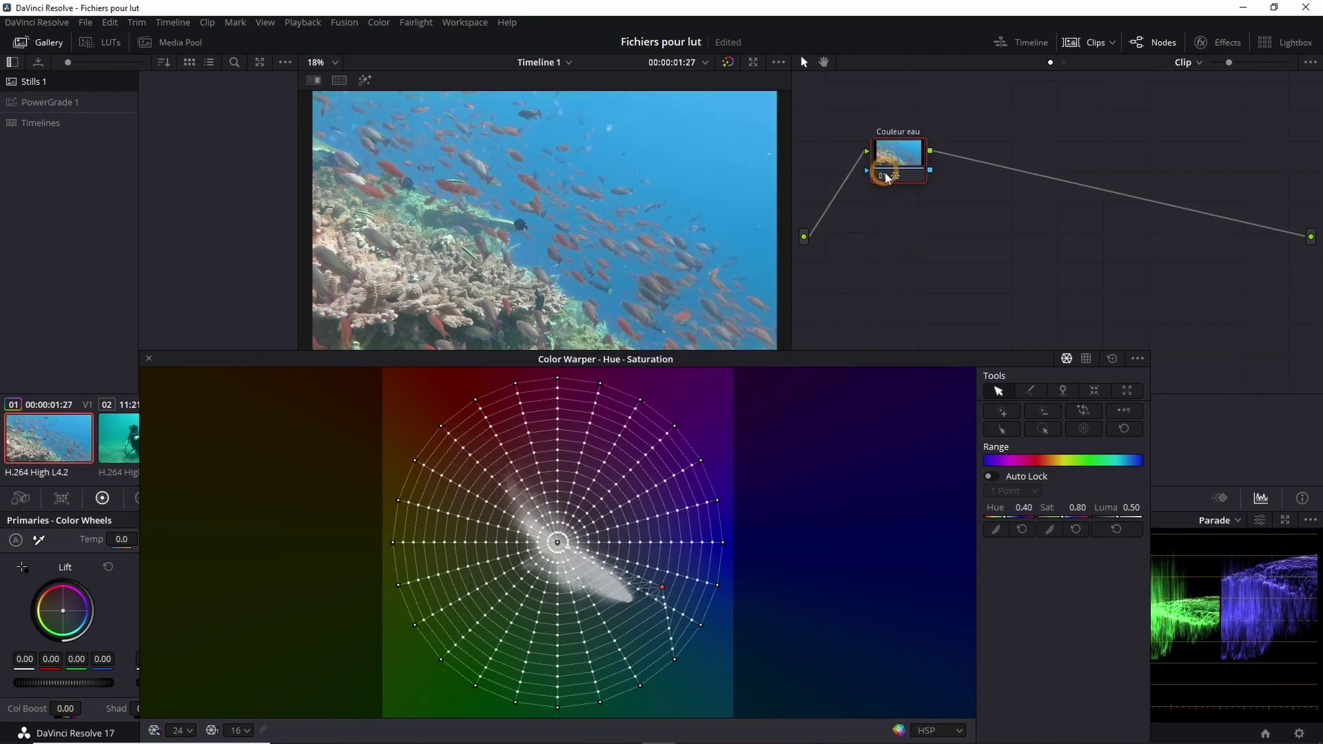
pyautogui.click(883, 176)
pyautogui.click(883, 176)
pyautogui.click(883, 177)
pyautogui.click(883, 176)
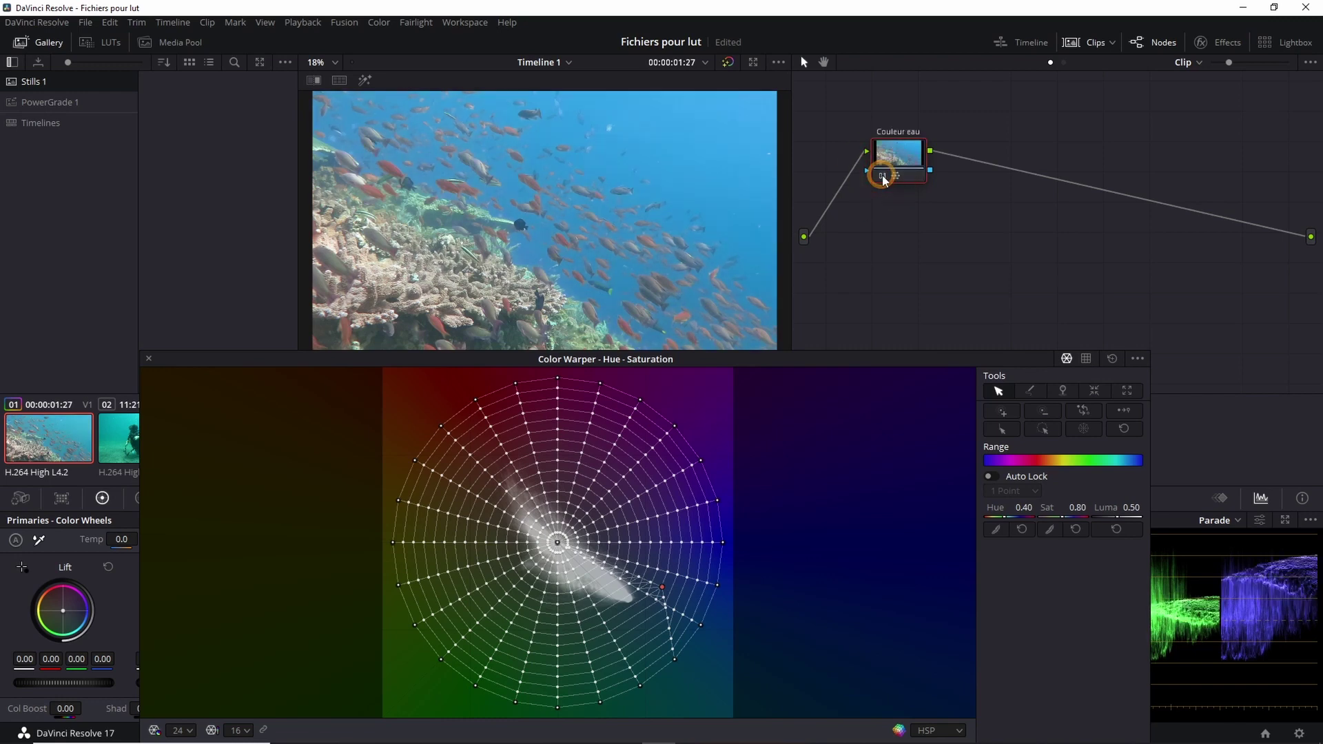
pyautogui.click(883, 176)
pyautogui.click(883, 177)
# Step: Push the water colour point further toward saturated blue and move the warper window aside
pyautogui.click(665, 587)
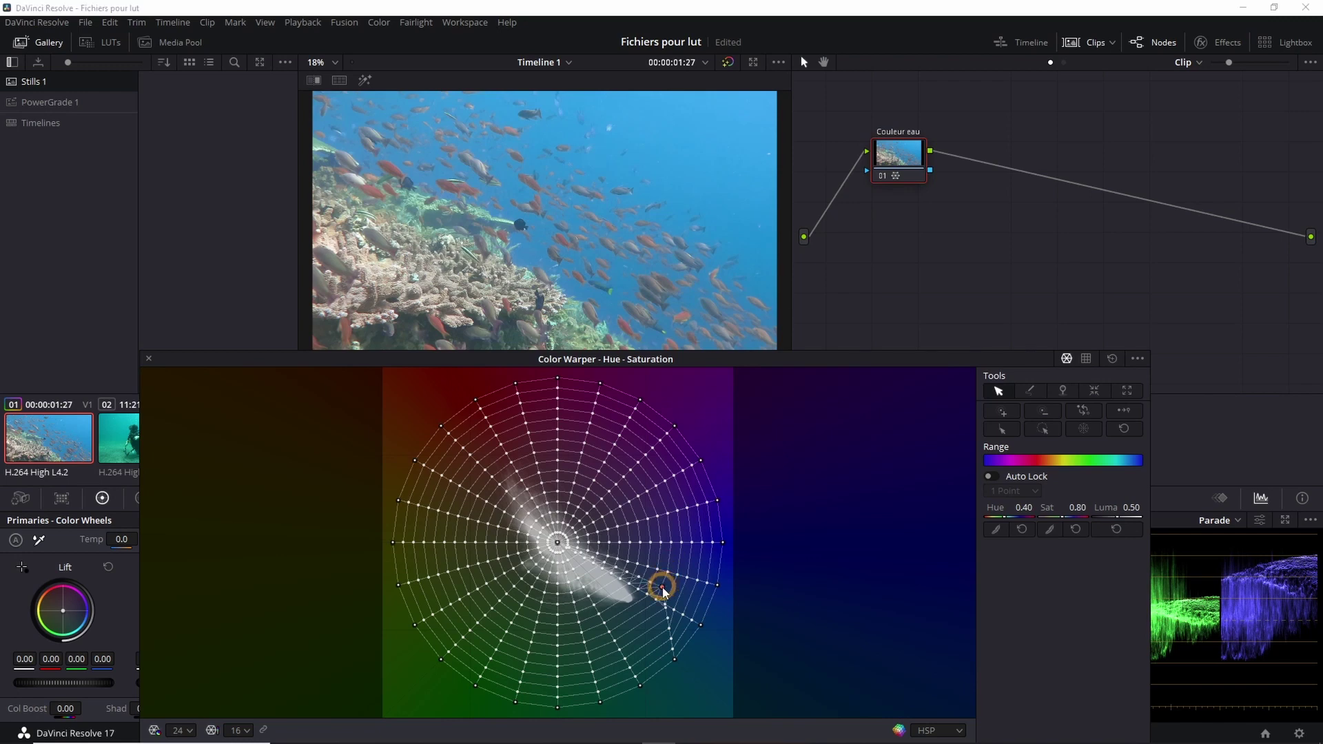
pyautogui.moveTo(666, 592); pyautogui.dragTo(679, 581)
pyautogui.moveTo(353, 359); pyautogui.dragTo(530, 351)
# Step: Switch to the diver clip and set its warper grid to 24 hue divisions, 16 saturation rings
pyautogui.click(184, 452)
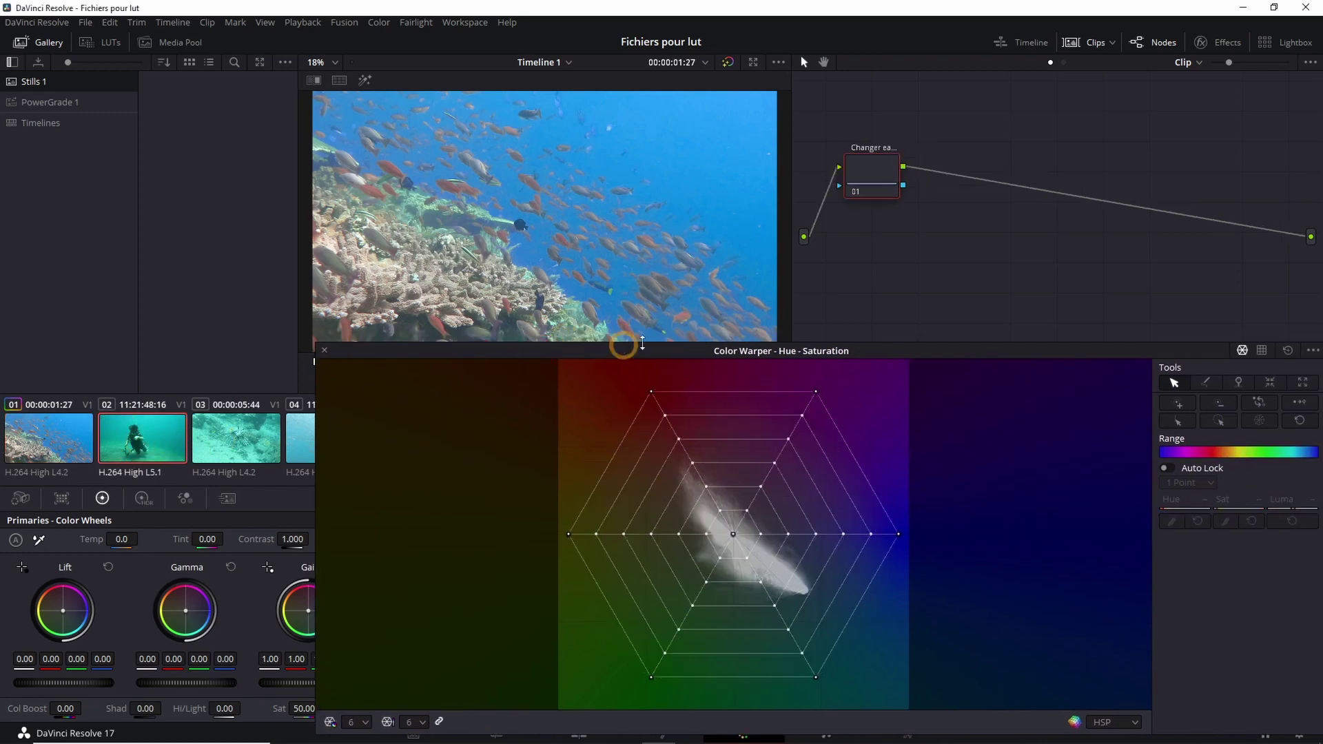
pyautogui.moveTo(948, 354); pyautogui.dragTo(722, 371)
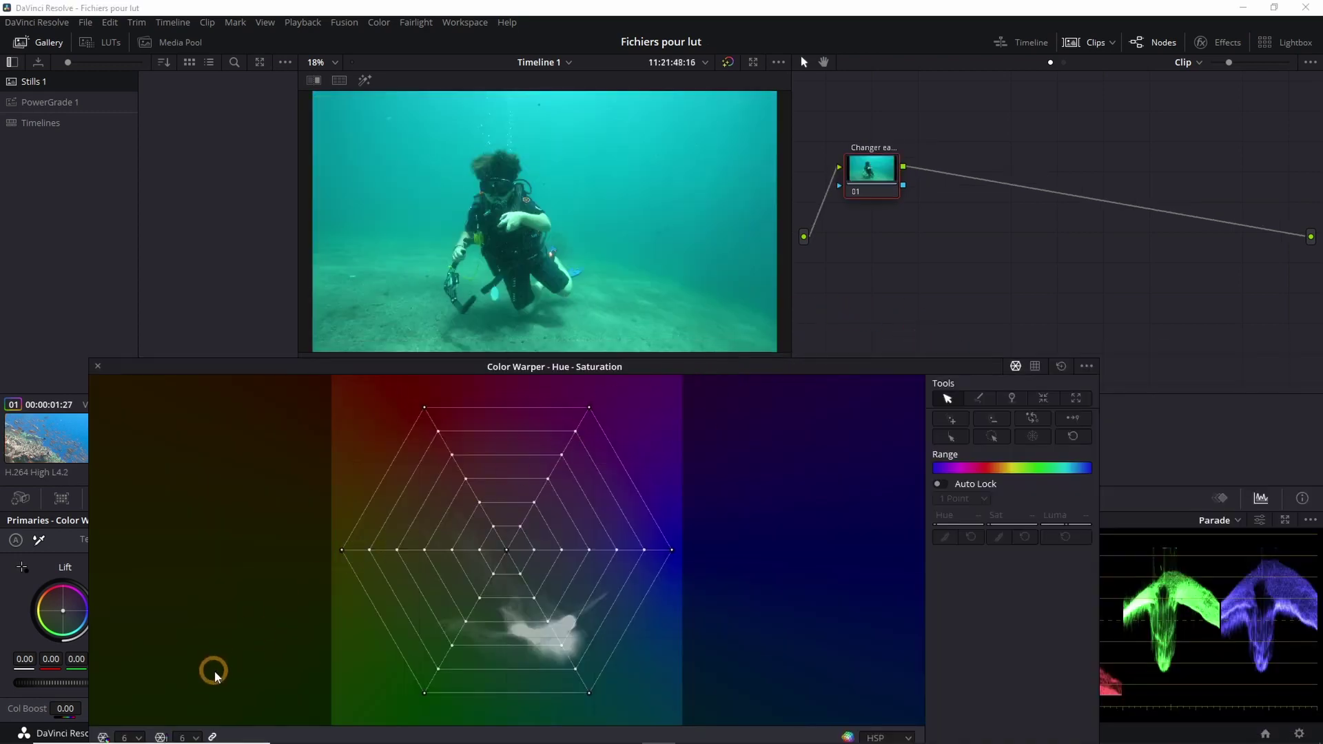
pyautogui.click(138, 737)
pyautogui.click(127, 720)
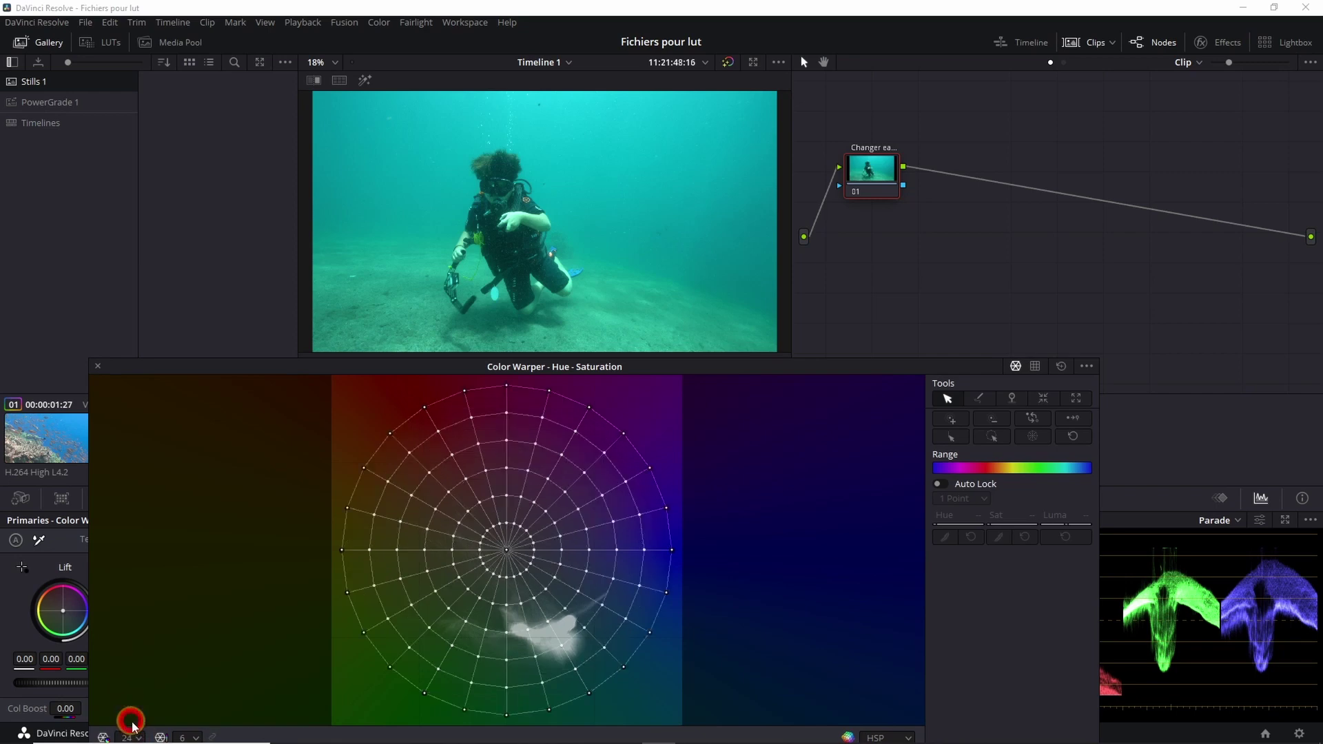
pyautogui.click(186, 738)
pyautogui.click(185, 720)
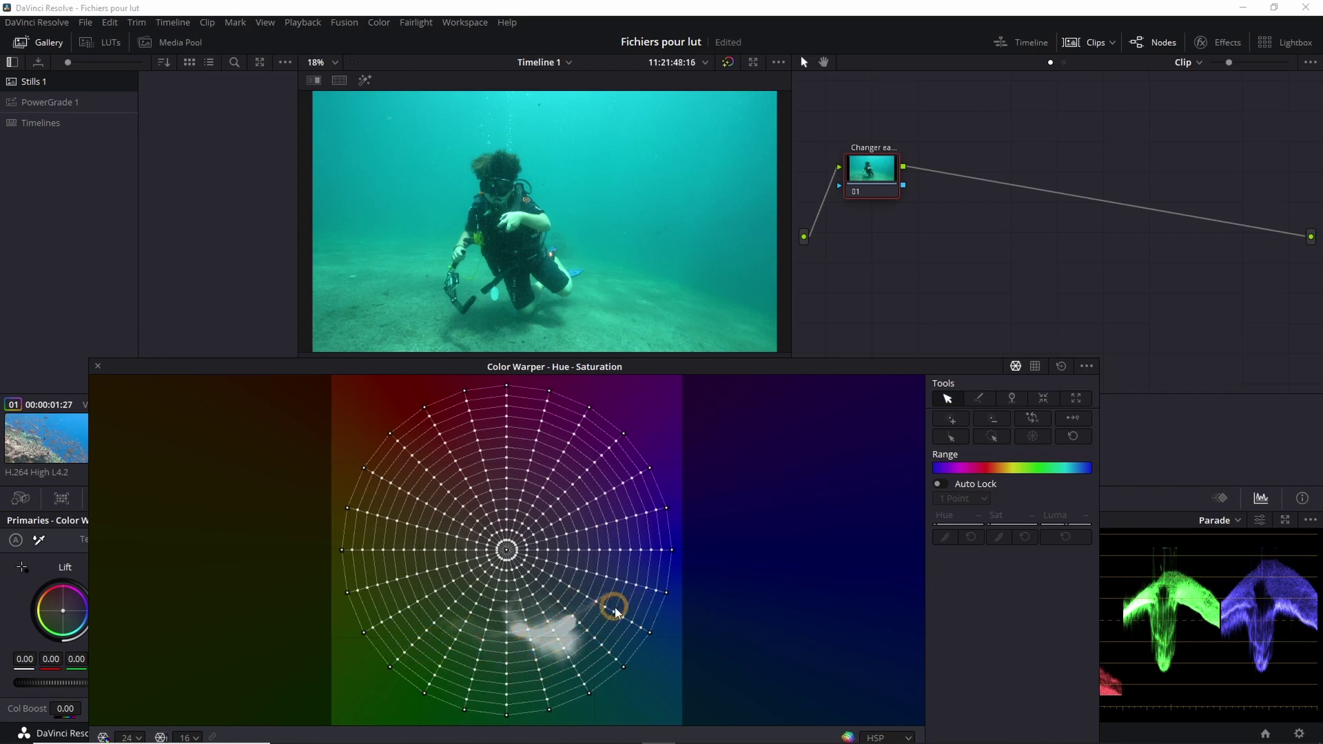
# Step: Sample the diver's greenish water and push it toward saturated blue, easing saturation back slightly
pyautogui.click(627, 314)
pyautogui.moveTo(631, 311); pyautogui.dragTo(633, 283)
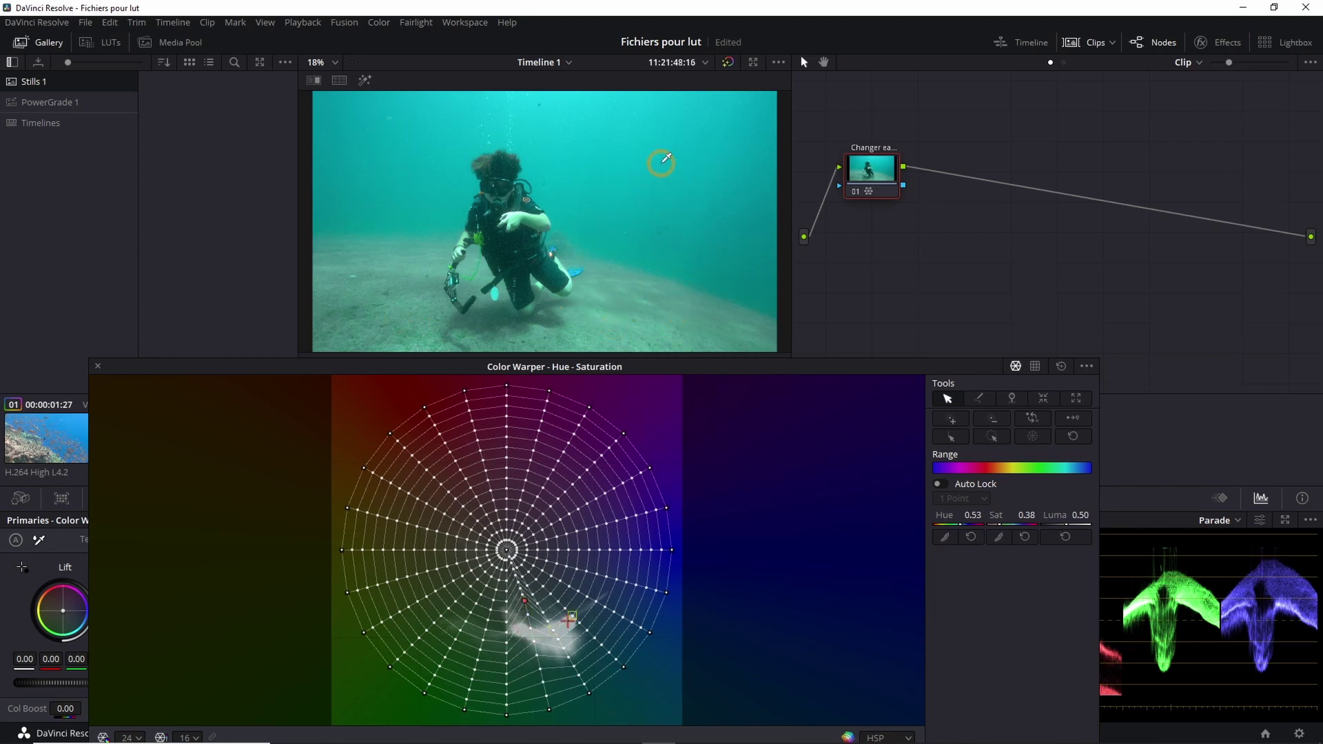
pyautogui.moveTo(666, 158); pyautogui.dragTo(733, 150)
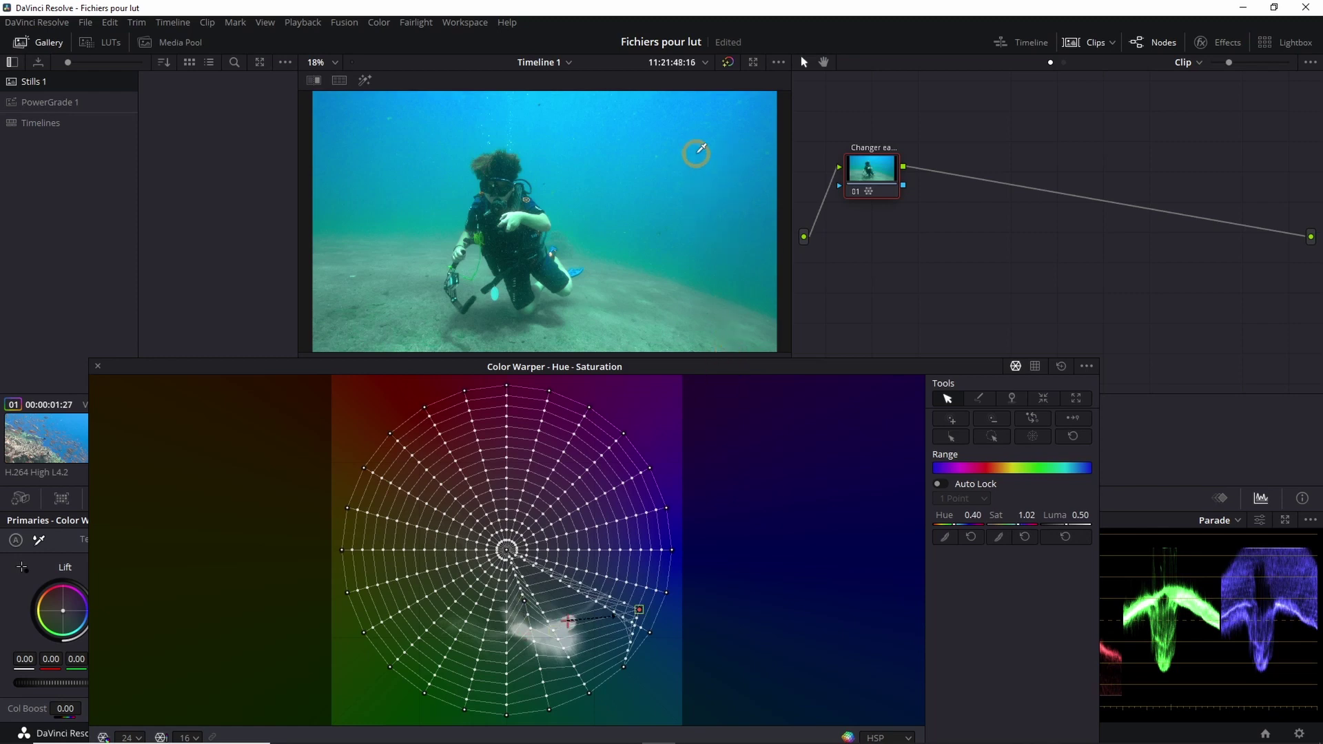
pyautogui.moveTo(702, 147)
pyautogui.mouseDown()
pyautogui.moveTo(673, 141)
pyautogui.moveTo(795, 346)
pyautogui.moveTo(833, 177)
pyautogui.moveTo(856, 195)
pyautogui.mouseUp()
# Step: Toggle the grade to compare with the original, then lower a second sampled tone's saturation
pyautogui.click(856, 192)
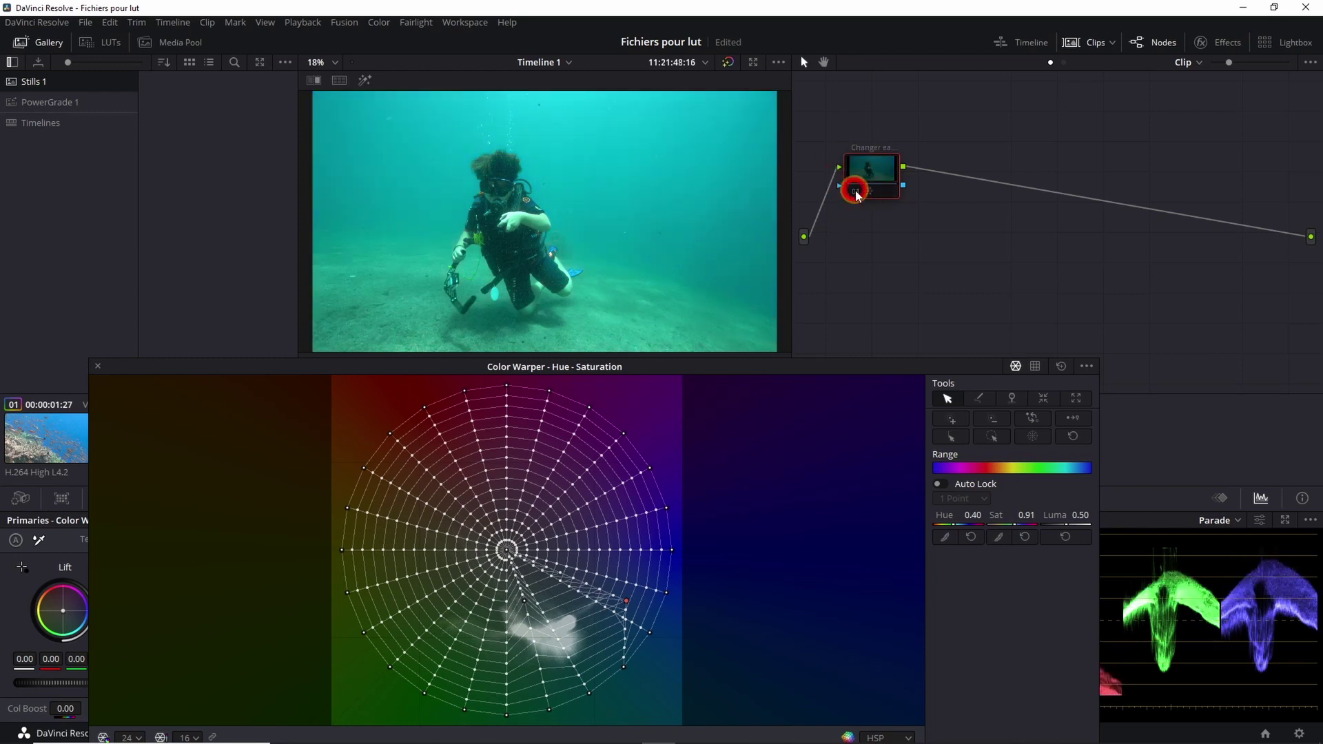
pyautogui.click(855, 192)
pyautogui.click(856, 193)
pyautogui.click(856, 192)
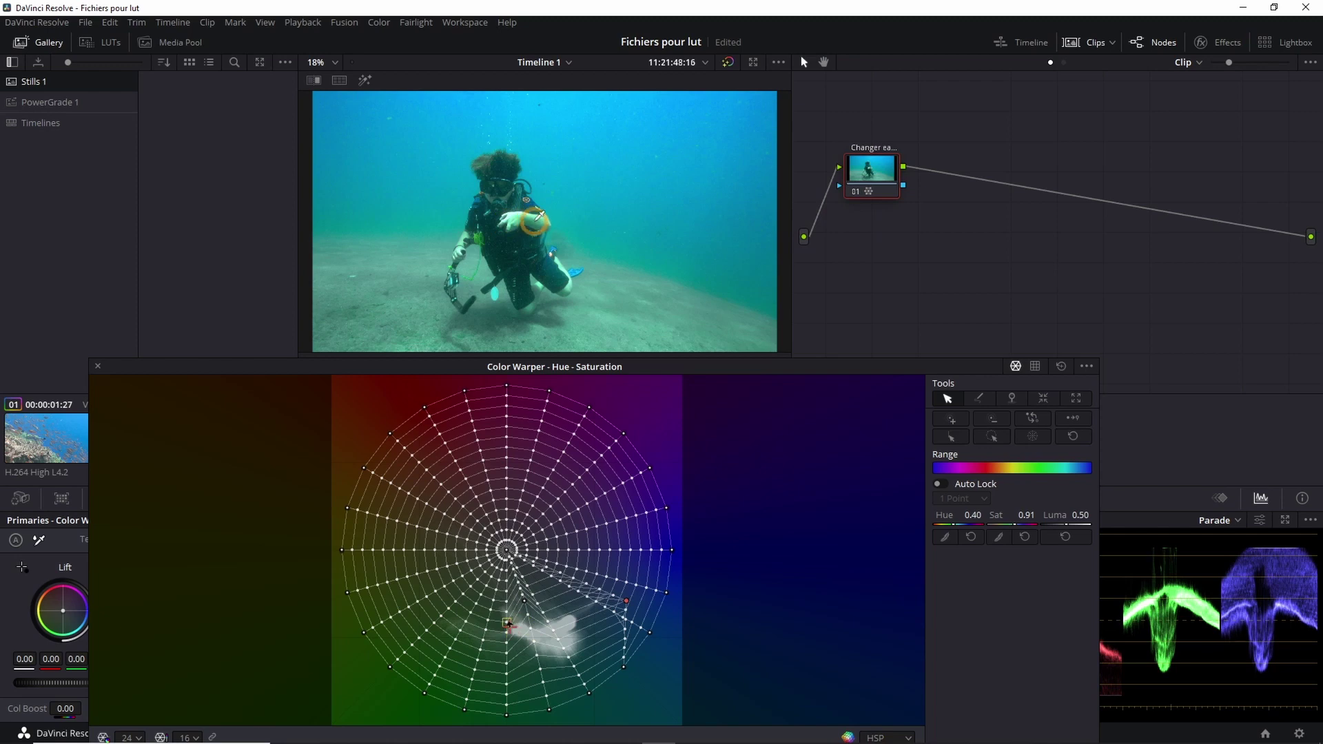
pyautogui.moveTo(539, 211); pyautogui.dragTo(536, 181)
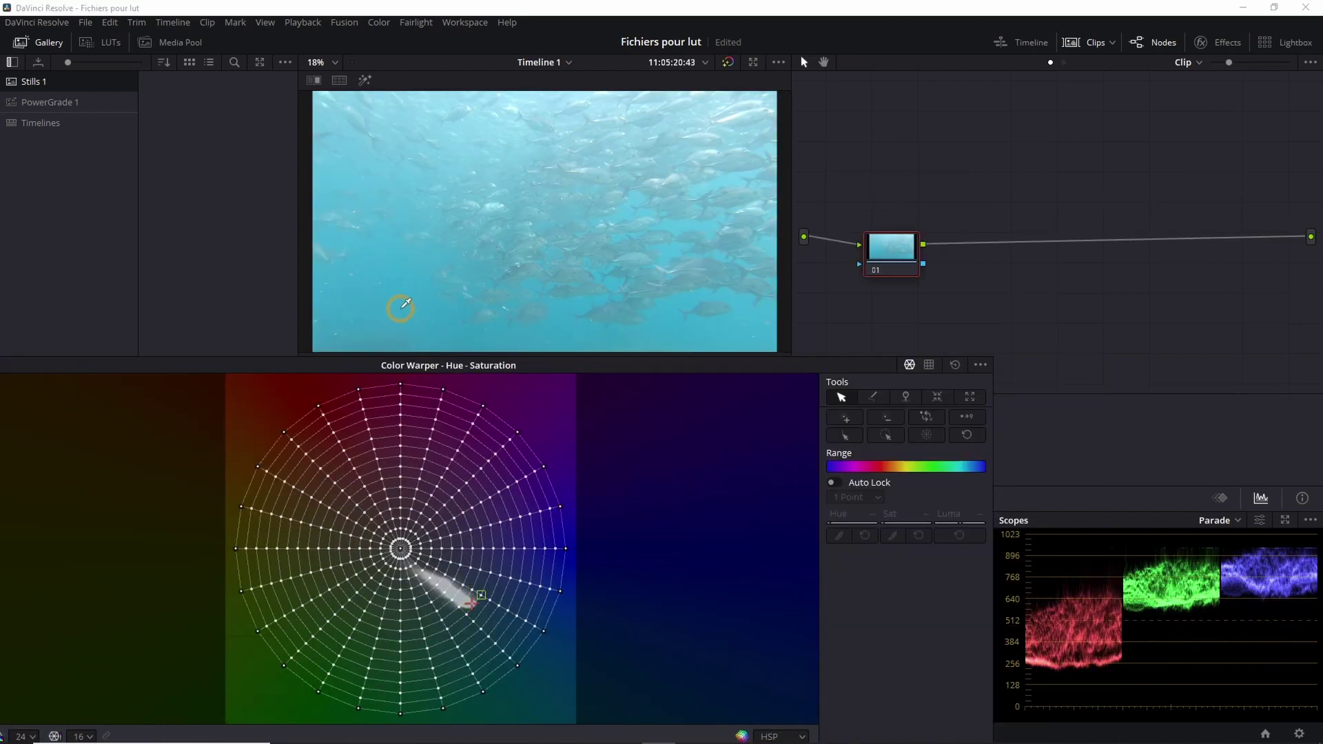
# Step: Sample the water among the fish, push it deeper blue, compare, then select the dolphins clip
pyautogui.click(401, 308)
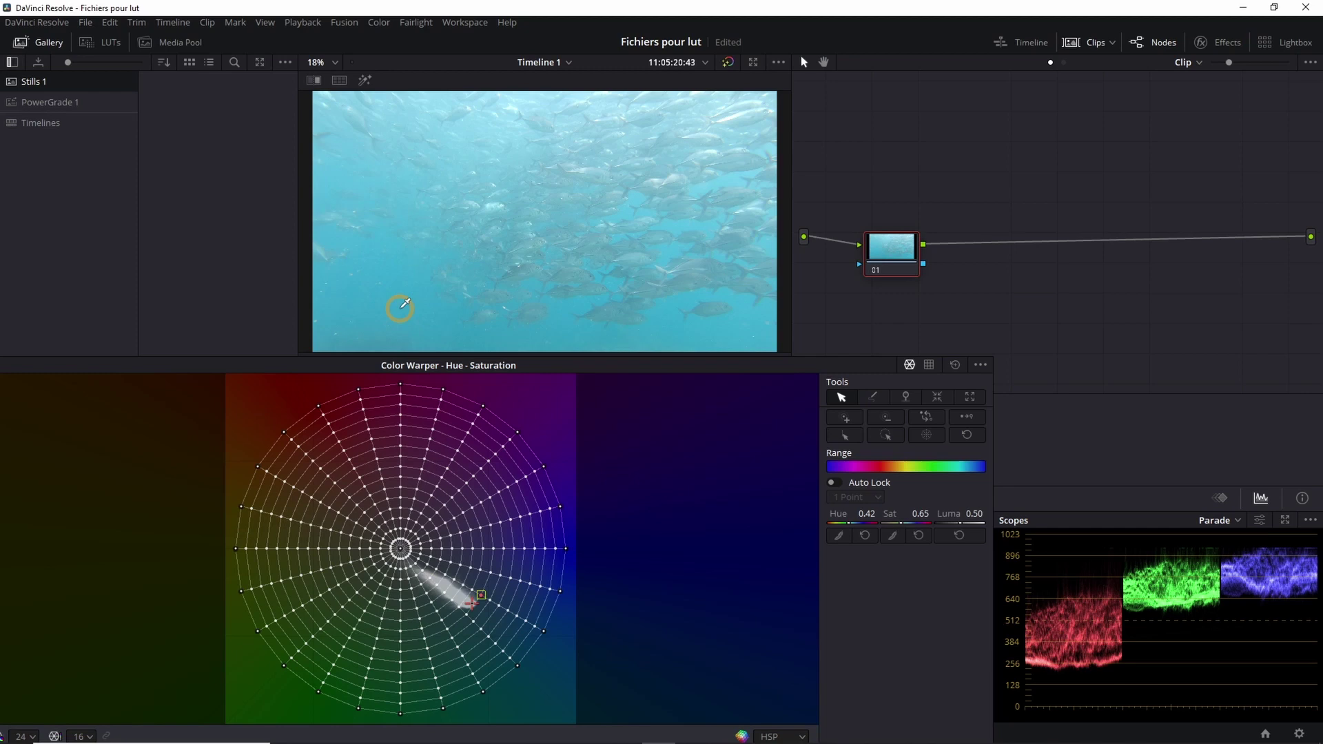
pyautogui.moveTo(401, 308); pyautogui.dragTo(433, 286)
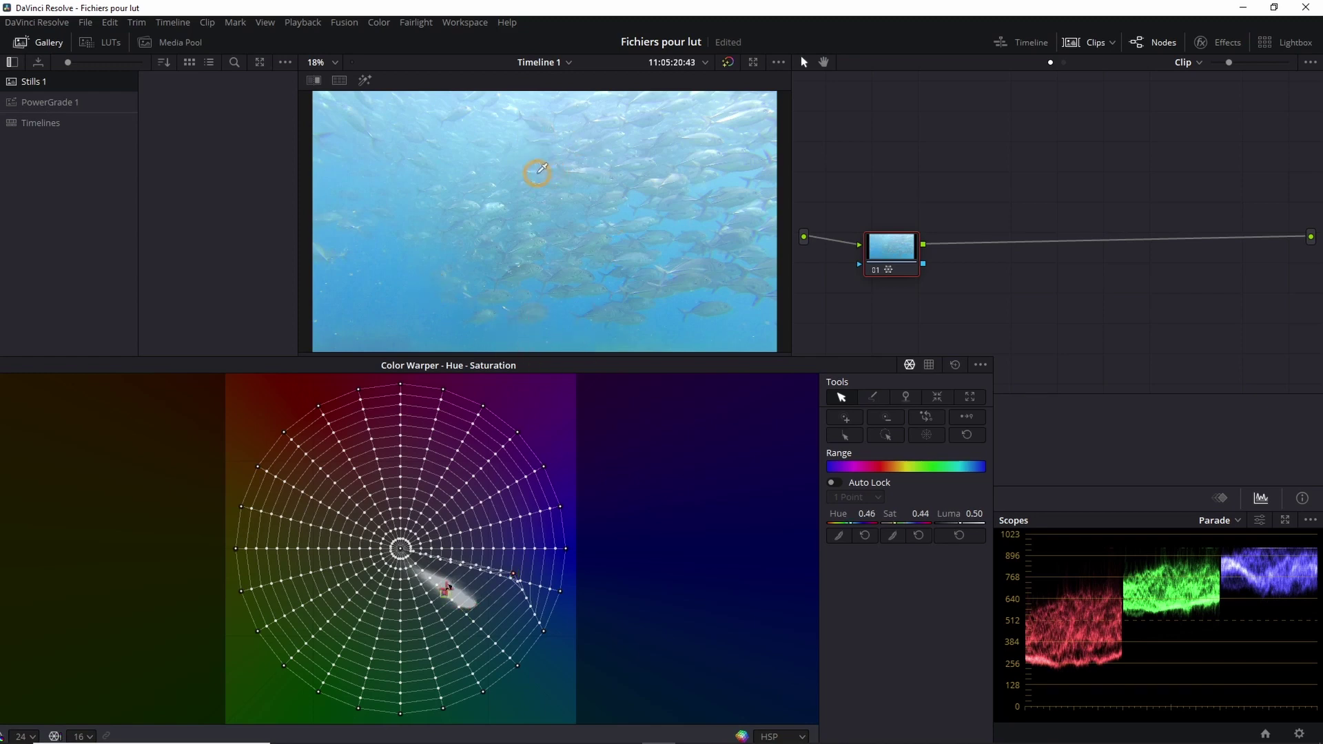
pyautogui.moveTo(542, 168); pyautogui.dragTo(564, 151)
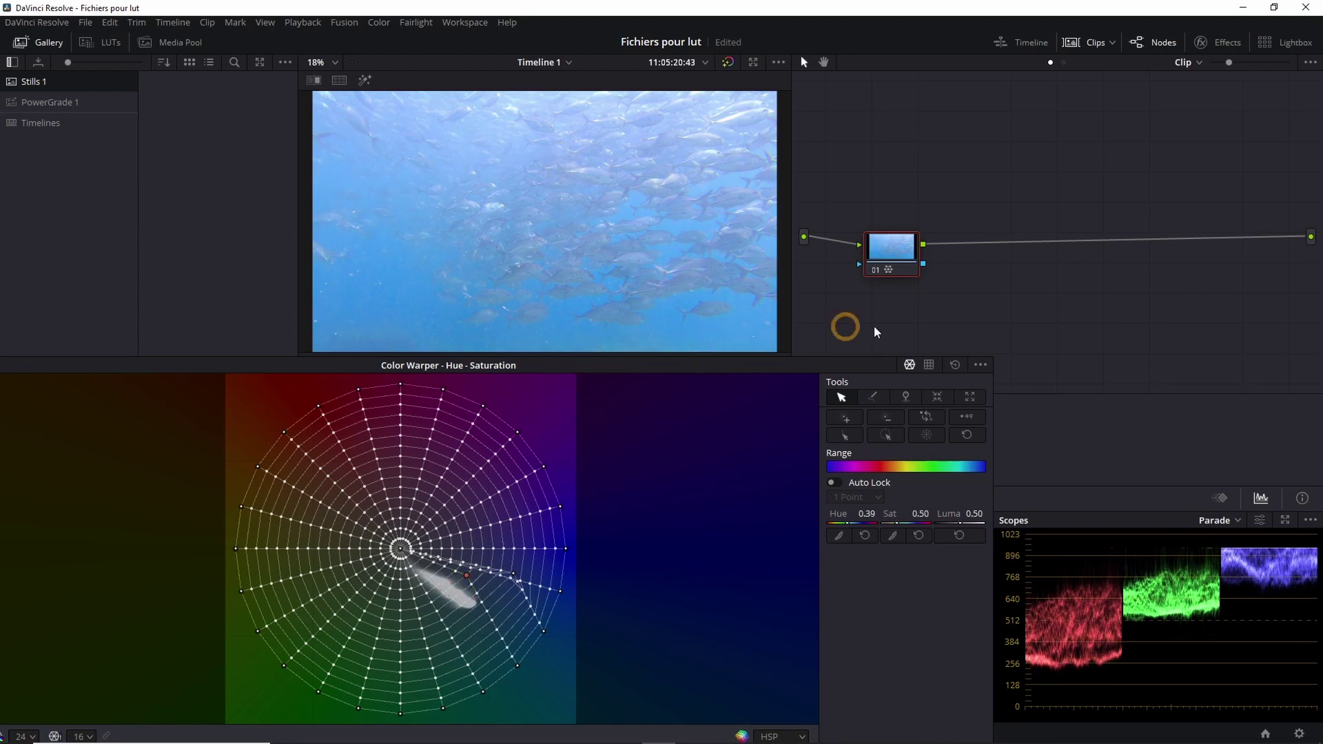
pyautogui.click(876, 271)
pyautogui.click(876, 271)
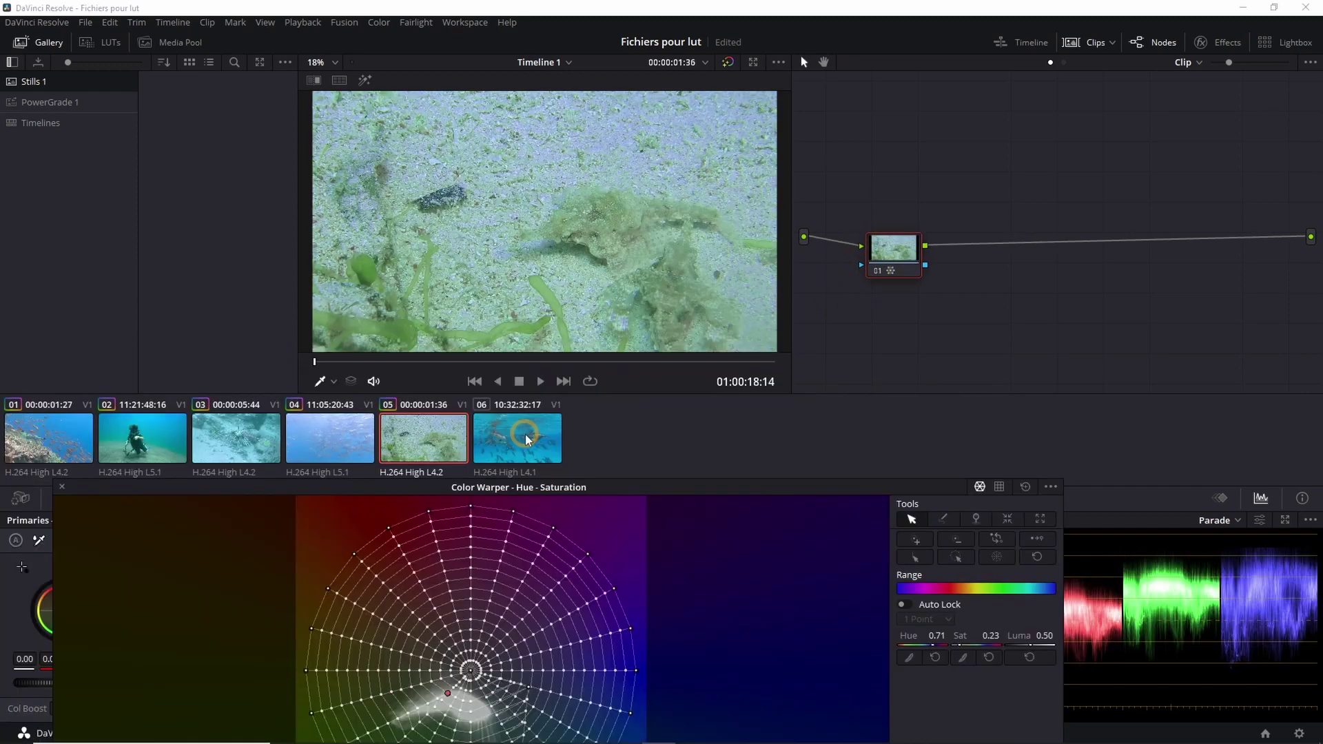
pyautogui.click(526, 437)
# Step: Pinch all points of a 24×16 warper grid to desaturate the water, then bypass node 01
pyautogui.moveTo(680, 487); pyautogui.dragTo(648, 368)
pyautogui.click(79, 738)
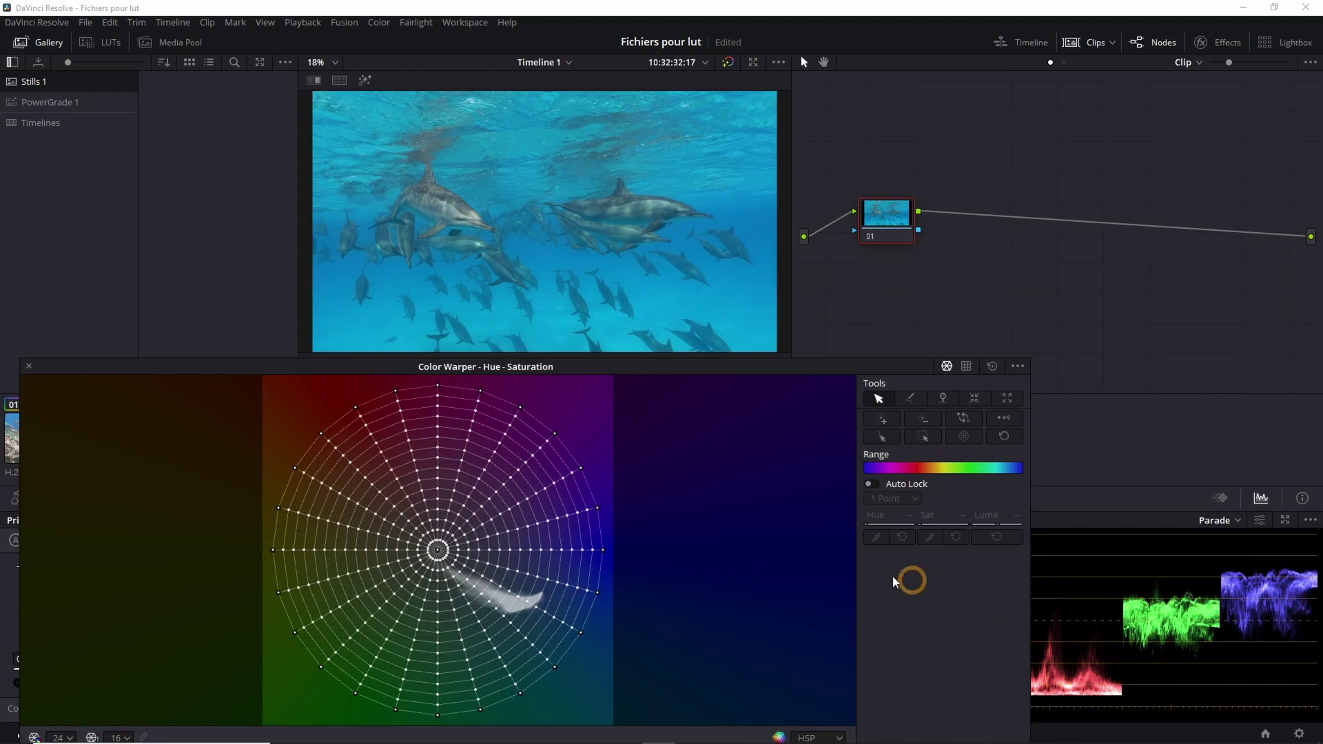
pyautogui.click(964, 436)
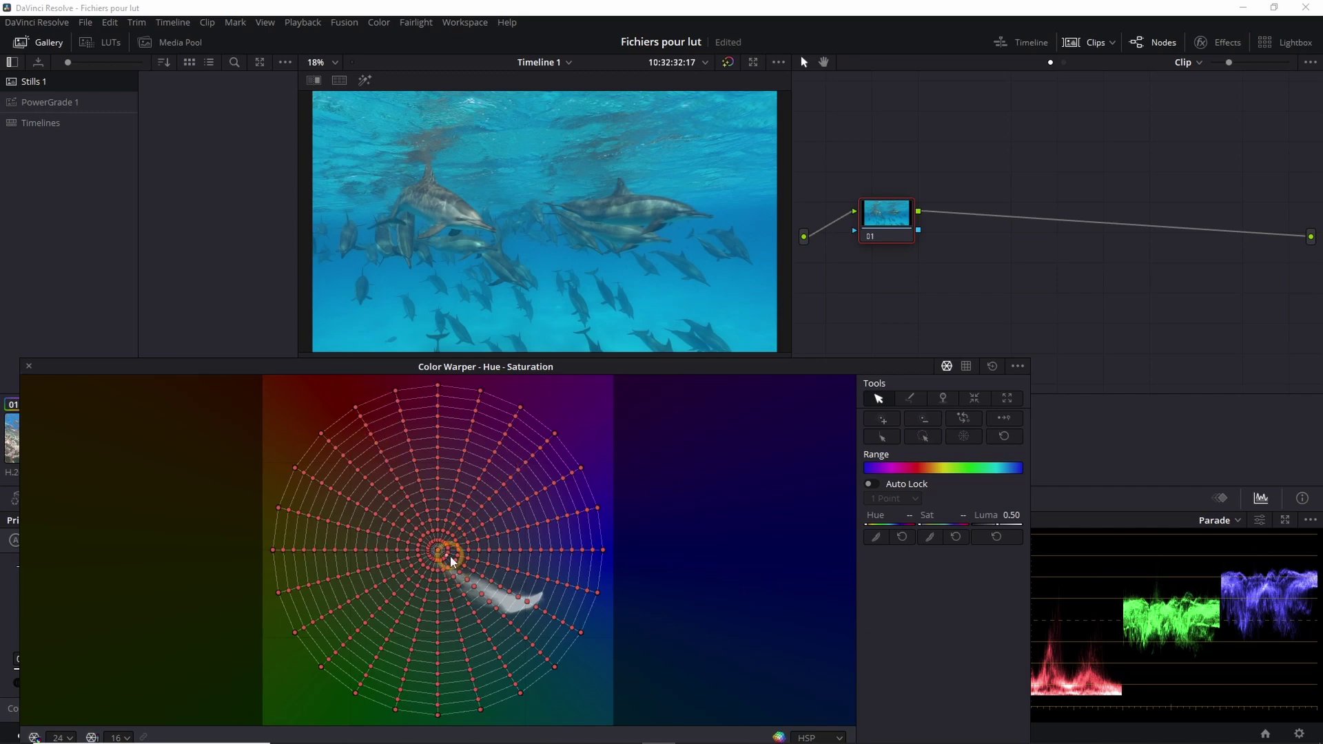
pyautogui.moveTo(452, 562); pyautogui.dragTo(444, 553)
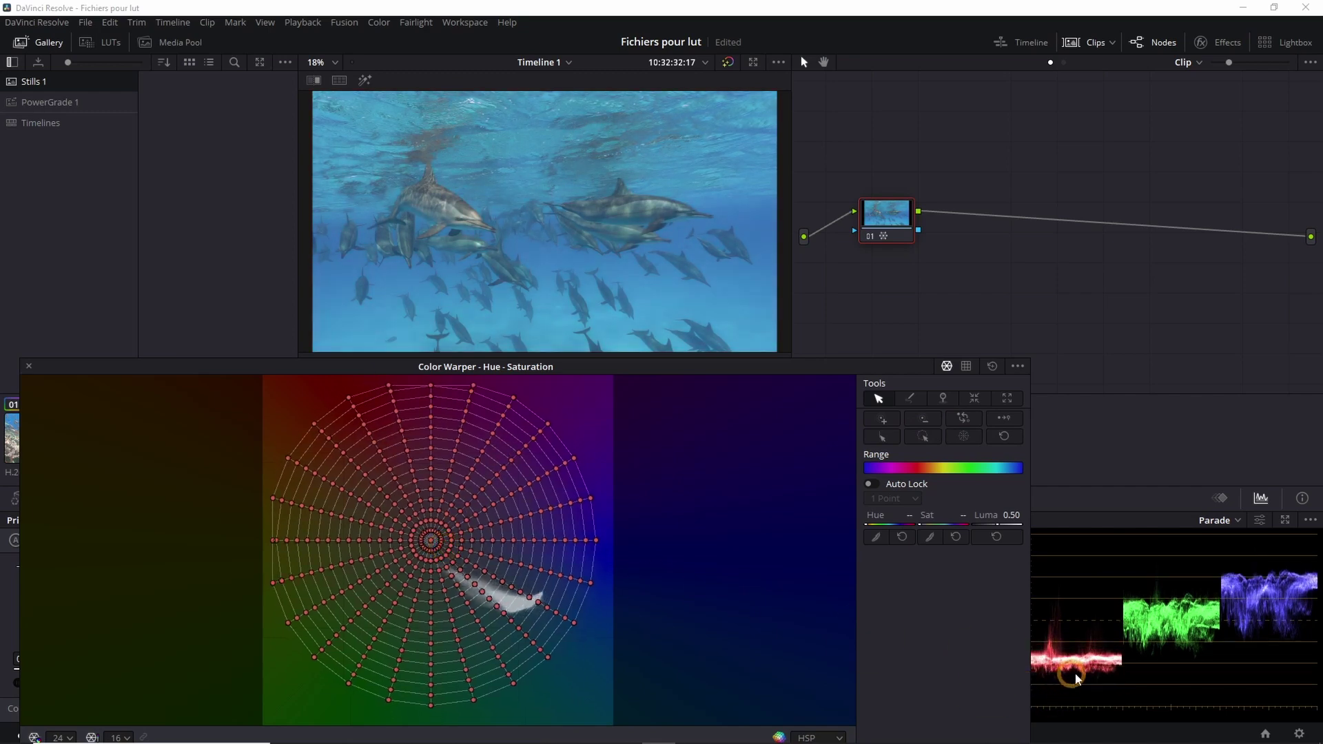
pyautogui.click(870, 237)
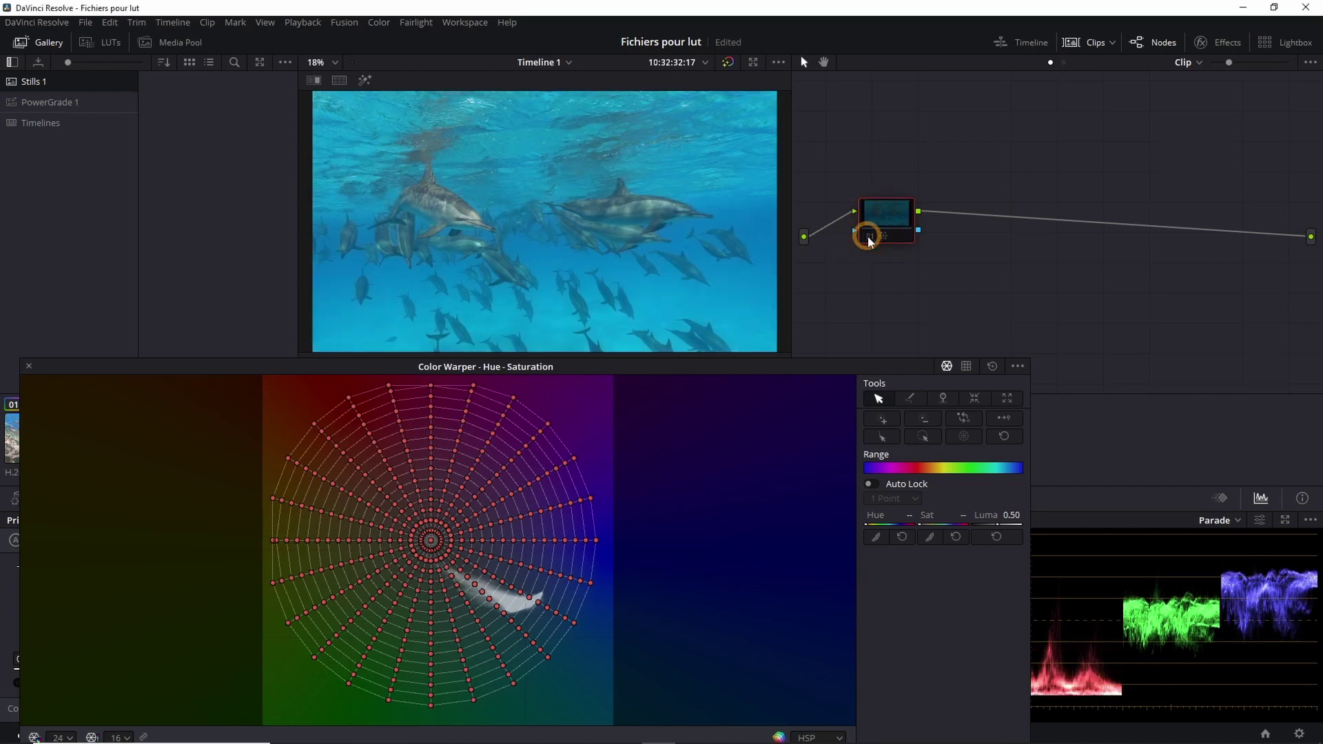